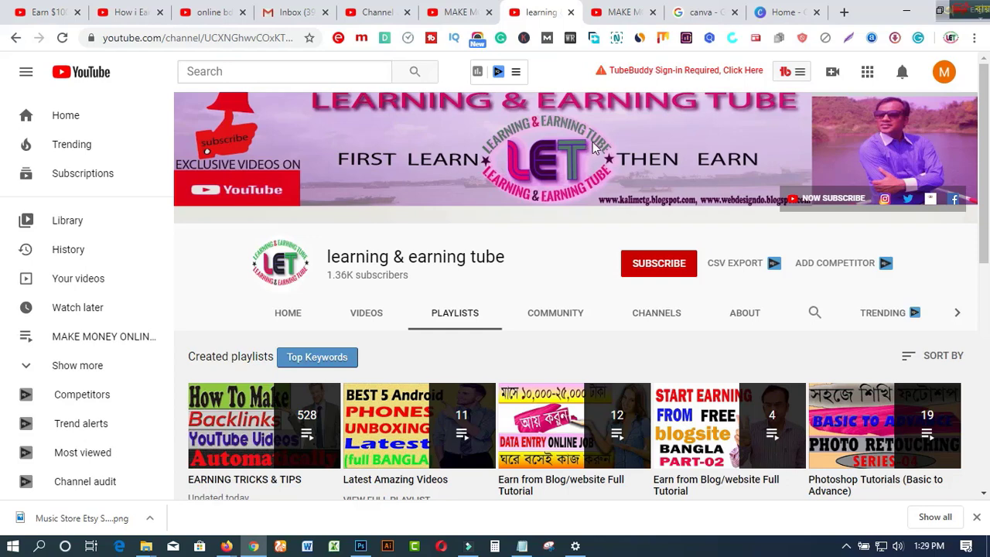
Step: Open the customisation page of the MAKE MONEY ONLINE channel to reach its channel art area
{"action": "left_click", "coordinate": [623, 12]}
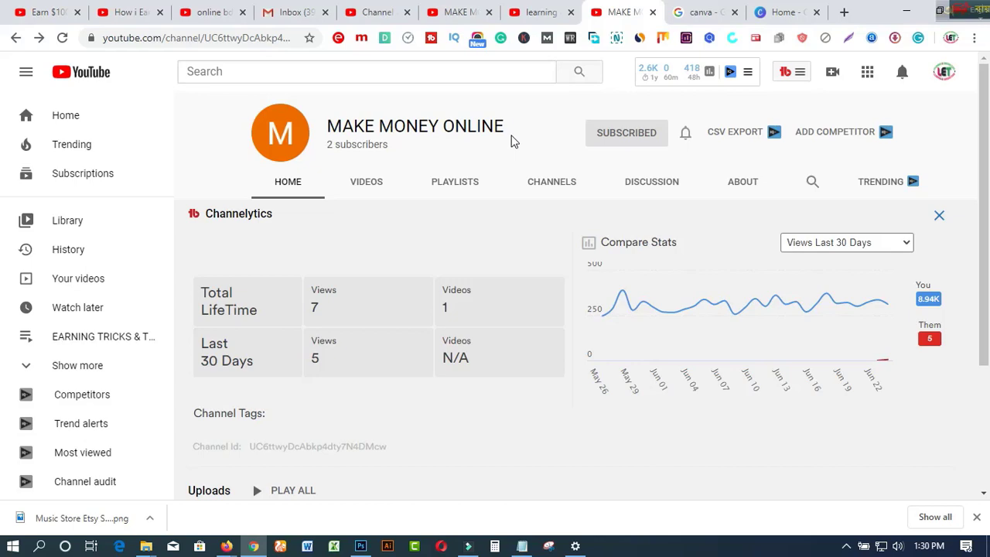
{"action": "left_click", "coordinate": [534, 14]}
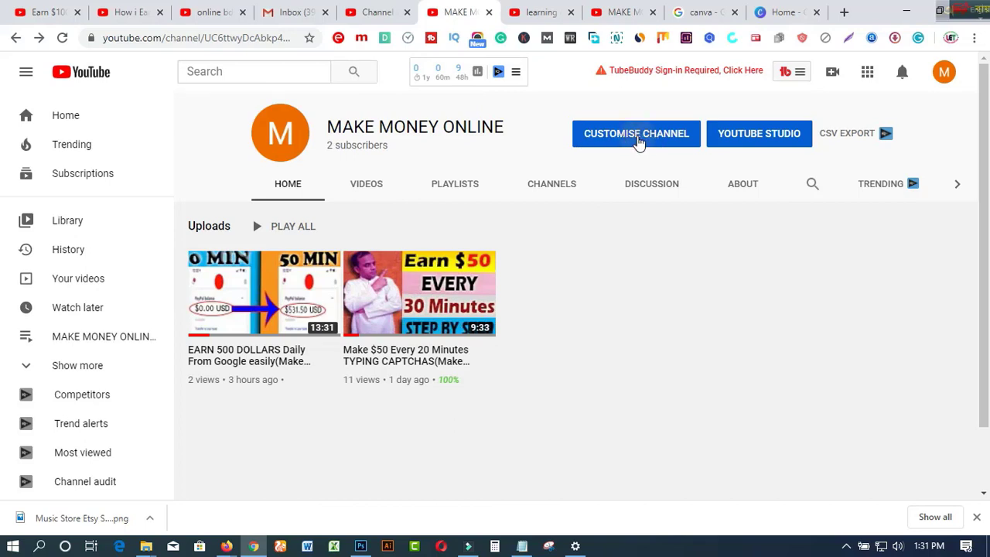
{"action": "left_click", "coordinate": [637, 141]}
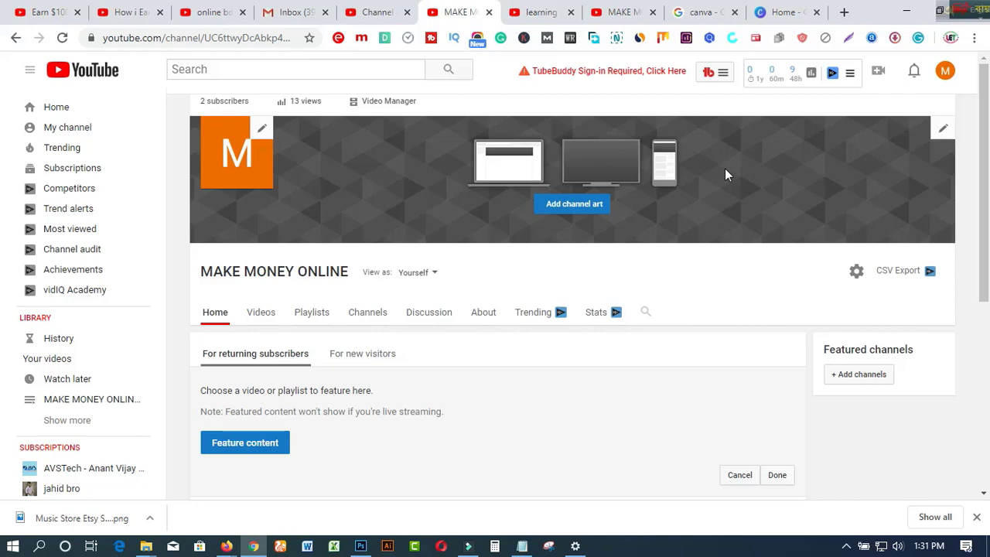
Step: Switch to Canva, search for YOUTUBE and open the YouTube Channel Art templates
{"action": "left_click", "coordinate": [777, 15]}
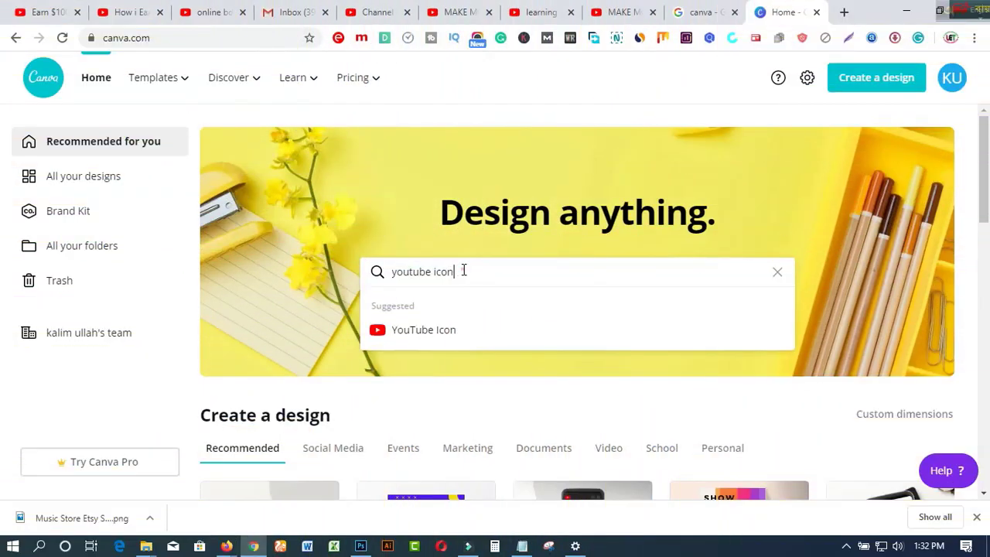
{"action": "left_click_drag", "start_coordinate": [464, 270], "coordinate": [358, 275]}
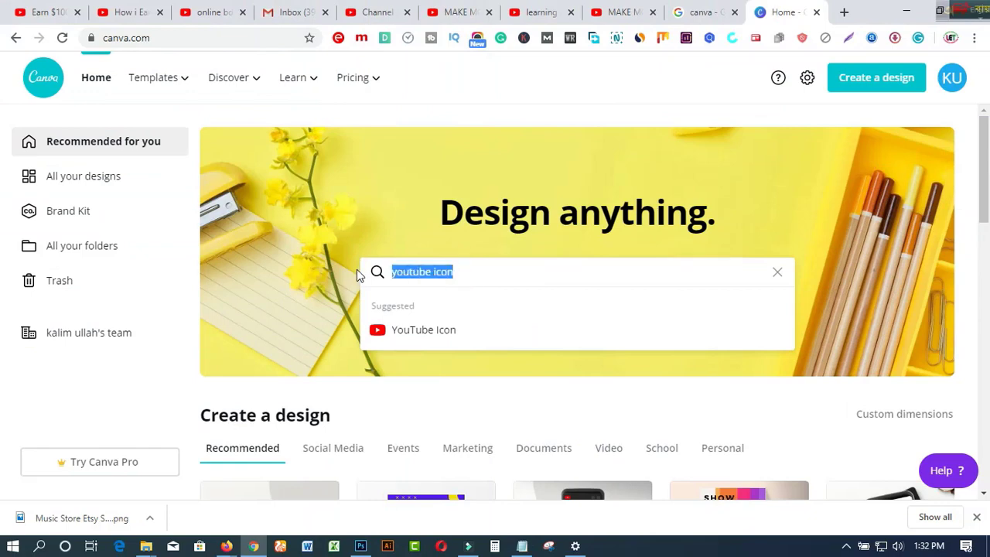
{"action": "type", "text": "YOUTUBE"}
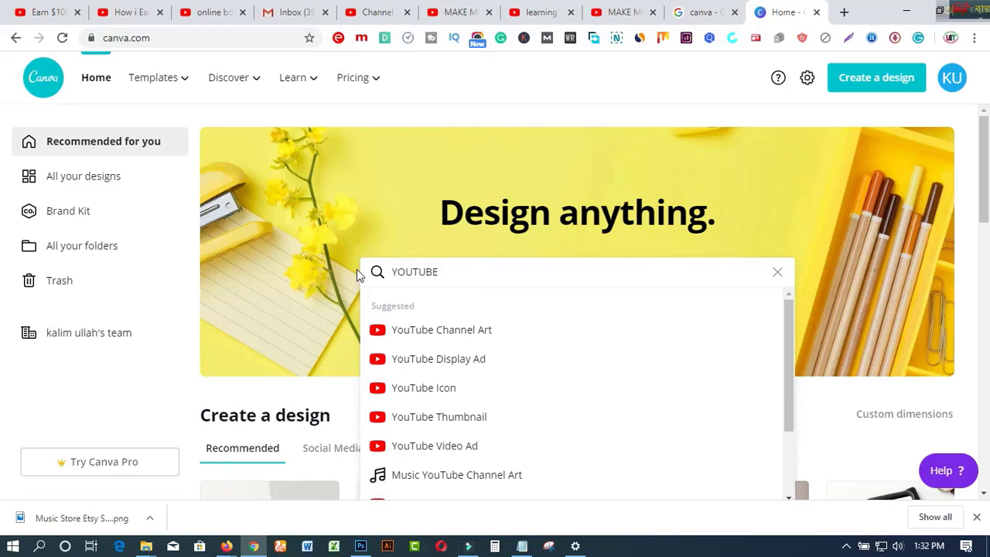
{"action": "left_click", "coordinate": [473, 338]}
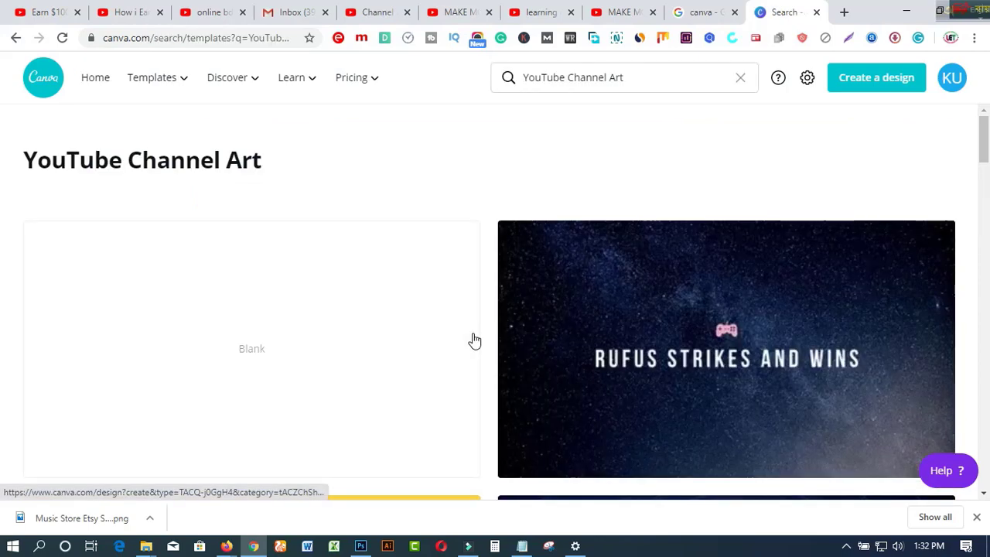
Step: Browse the channel art templates and open the purple and teal makeup design with the round portrait and white frame
{"action": "scroll", "coordinate": [476, 340], "scroll_direction": "down", "scroll_amount": 4}
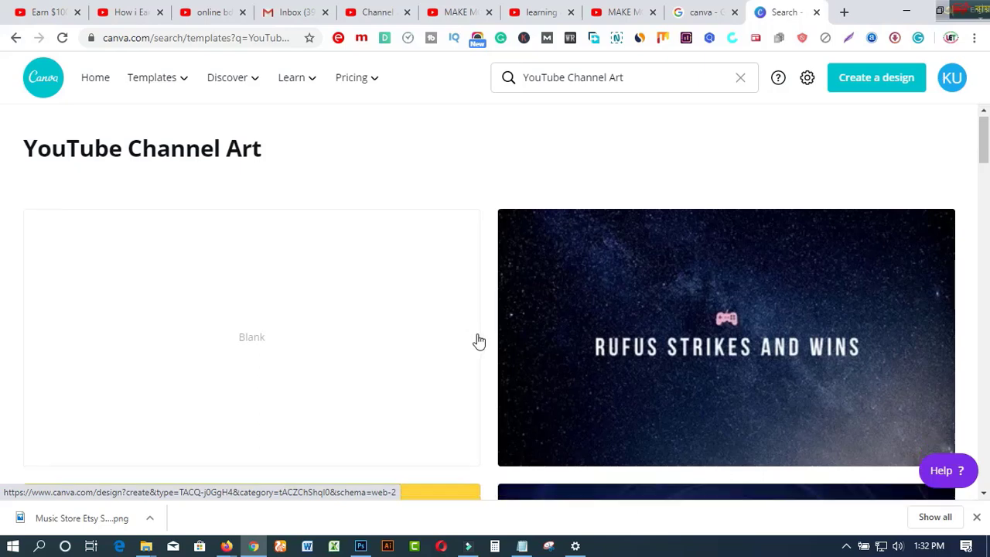
{"action": "scroll", "coordinate": [479, 342], "scroll_direction": "down", "scroll_amount": 2}
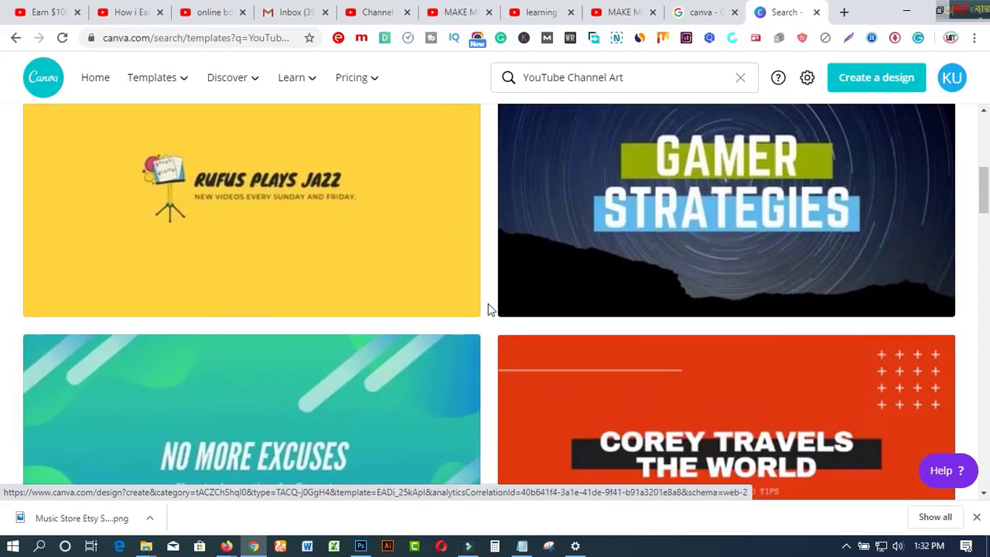
{"action": "scroll", "coordinate": [488, 307], "scroll_direction": "down", "scroll_amount": 3}
{"action": "scroll", "coordinate": [491, 310], "scroll_direction": "down", "scroll_amount": 7}
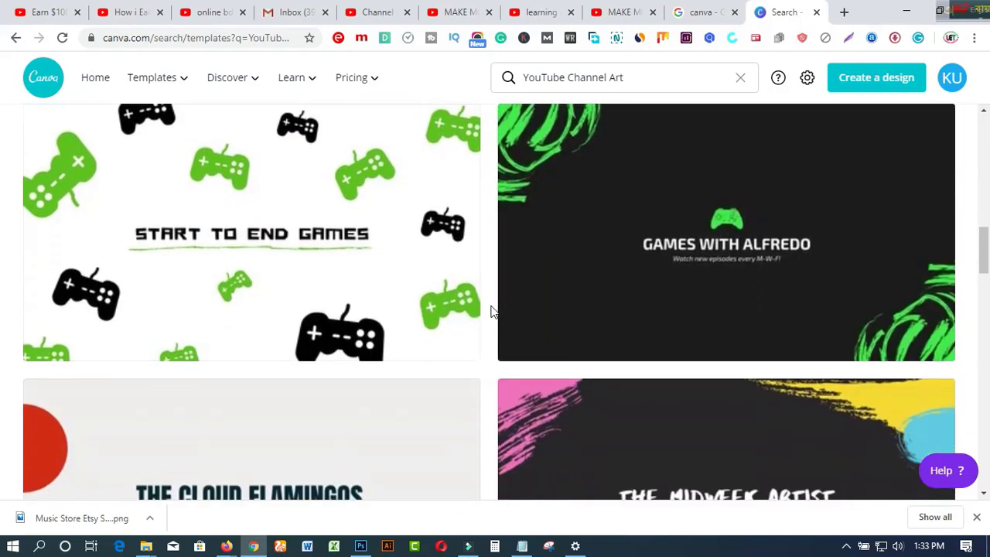
{"action": "scroll", "coordinate": [492, 311], "scroll_direction": "down", "scroll_amount": 6}
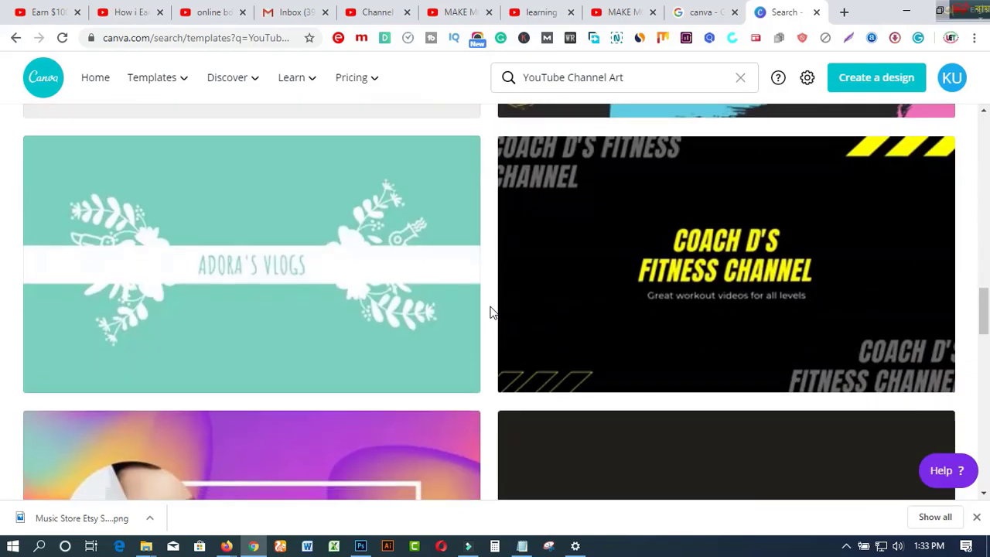
{"action": "scroll", "coordinate": [491, 312], "scroll_direction": "down", "scroll_amount": 1}
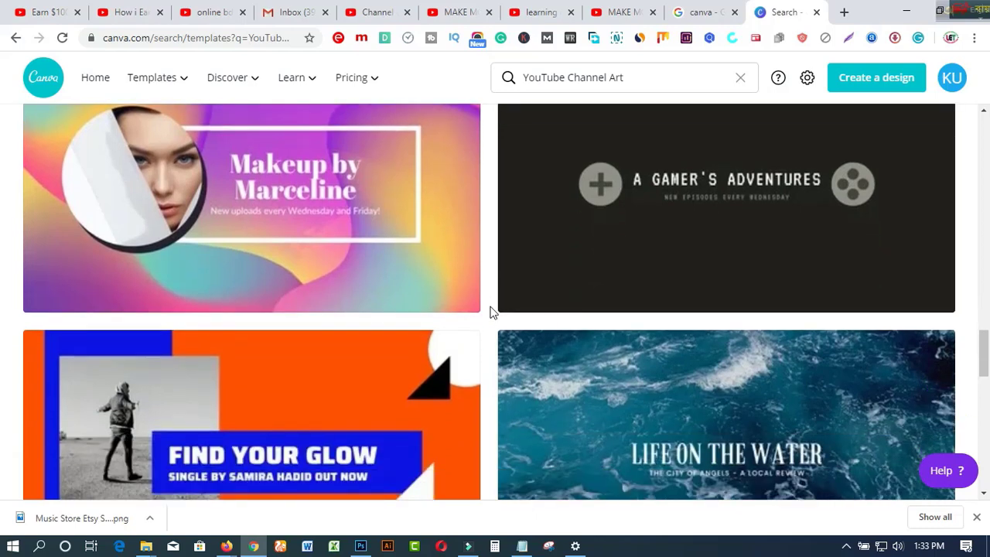
{"action": "scroll", "coordinate": [489, 312], "scroll_direction": "down", "scroll_amount": 1}
{"action": "scroll", "coordinate": [488, 311], "scroll_direction": "up", "scroll_amount": 2}
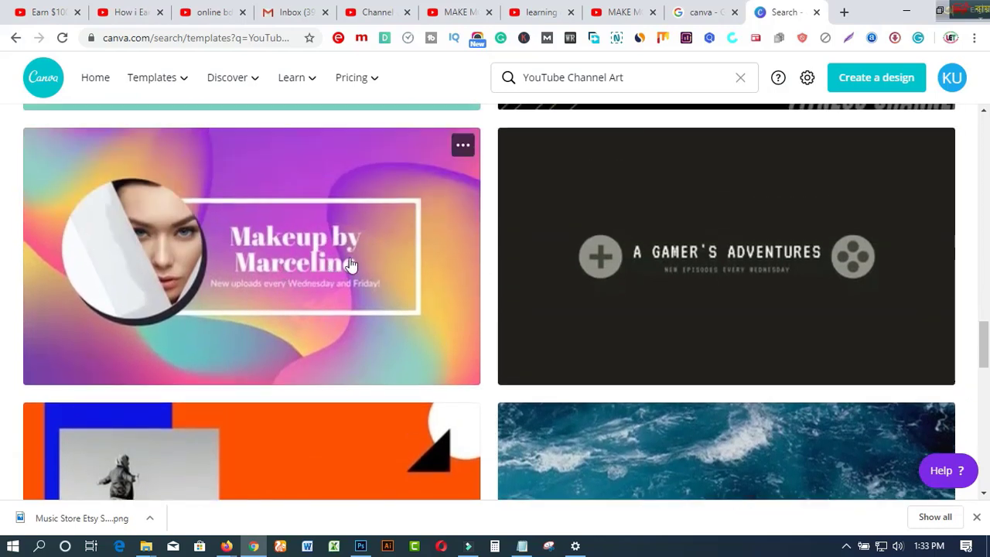
{"action": "left_click", "coordinate": [324, 263]}
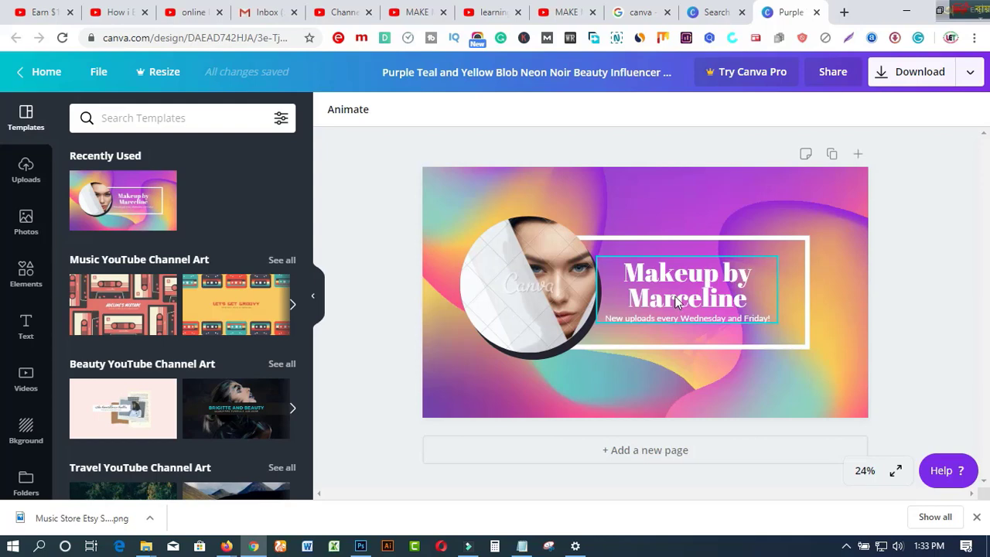
Step: Change the template's heading text to MAKE MONEY ONLINE and colour it black
{"action": "left_click", "coordinate": [628, 283]}
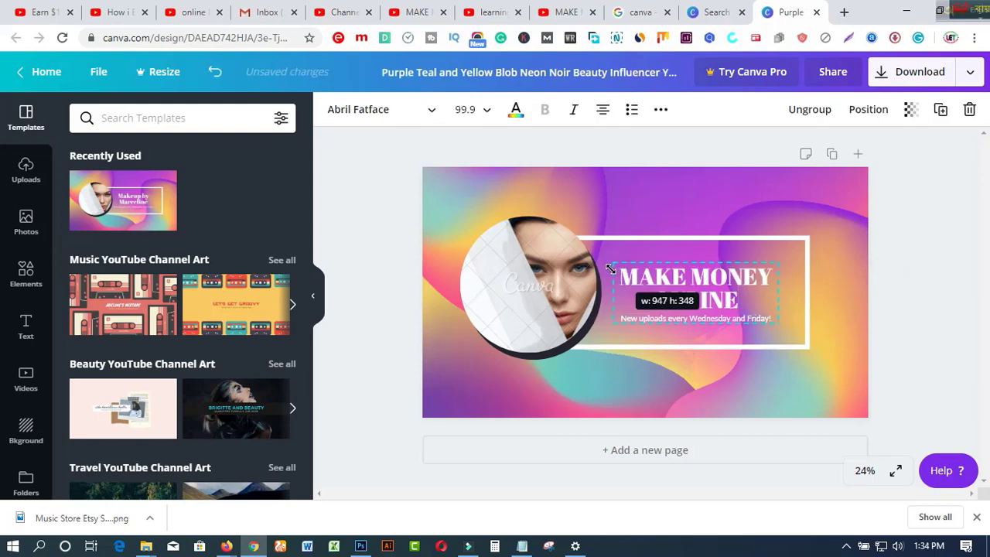
{"action": "left_click_drag", "start_coordinate": [608, 271], "coordinate": [739, 303]}
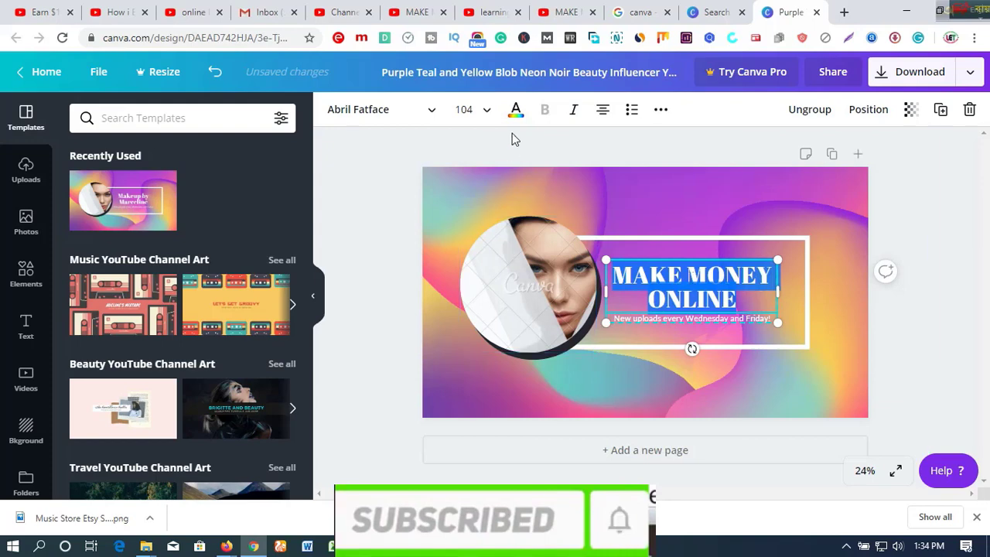
{"action": "left_click", "coordinate": [515, 109]}
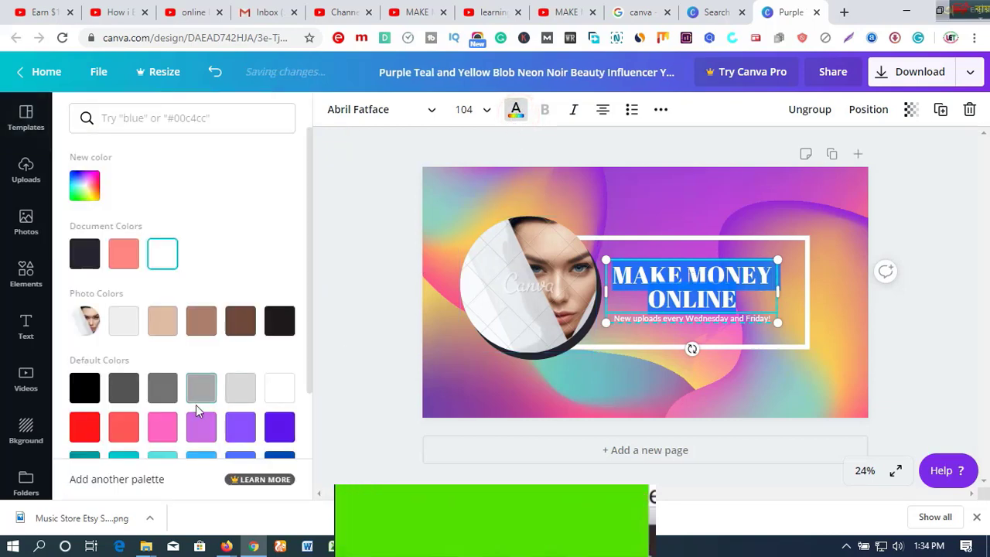
{"action": "left_click", "coordinate": [83, 388]}
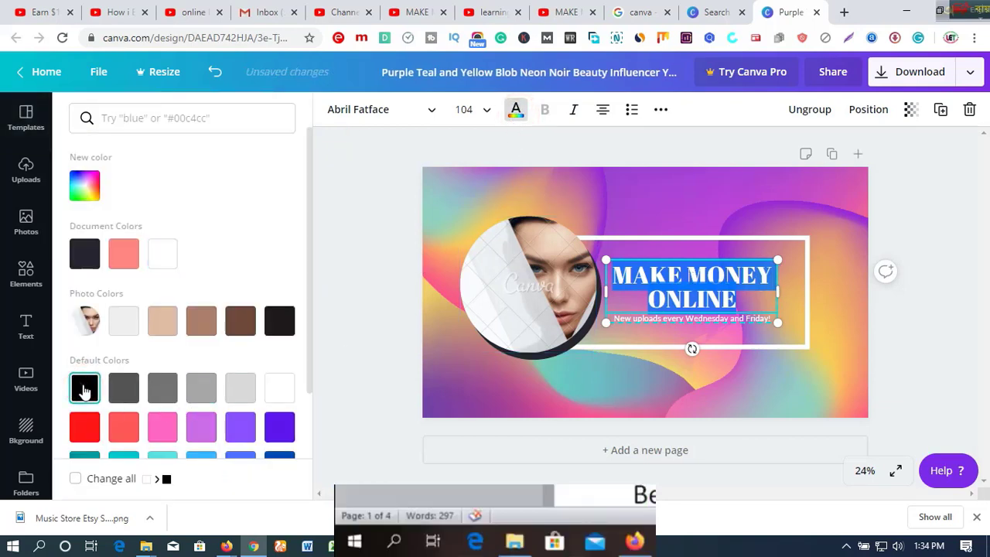
{"action": "left_click", "coordinate": [83, 388]}
{"action": "left_click", "coordinate": [83, 389]}
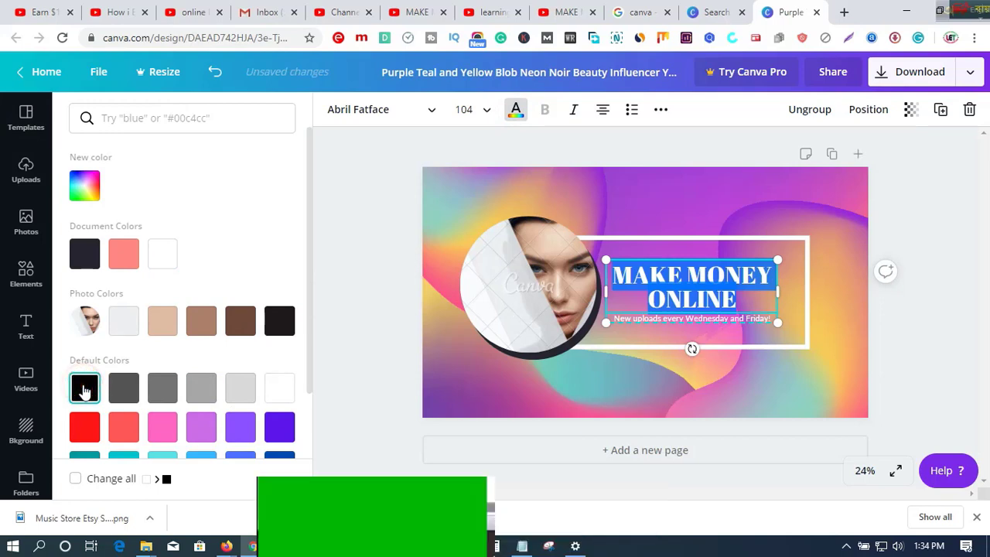
{"action": "left_click", "coordinate": [83, 388]}
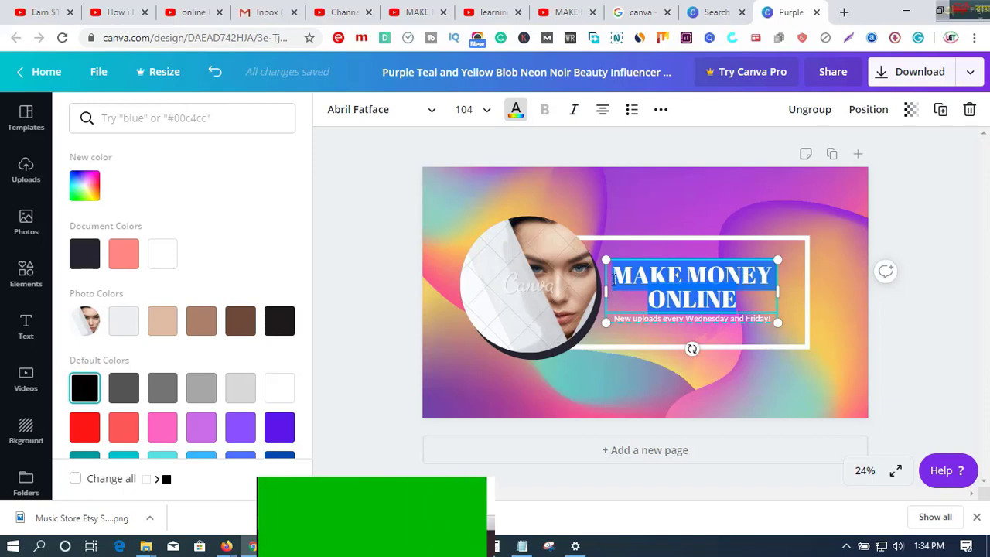
{"action": "left_click", "coordinate": [614, 278]}
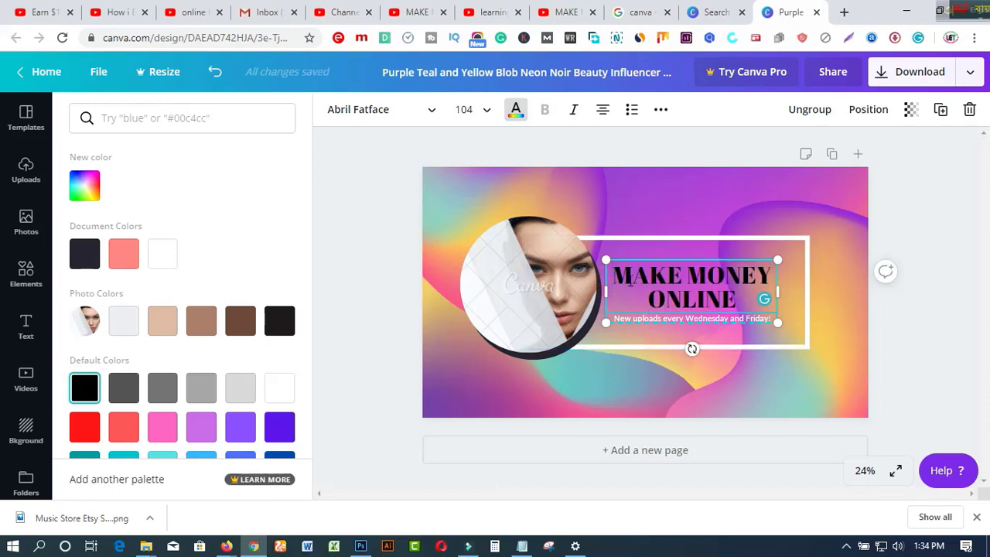
Step: Set the font of the MAKE MONEY ONLINE heading to Barlow Bold
{"action": "left_click_drag", "start_coordinate": [614, 275], "coordinate": [748, 298]}
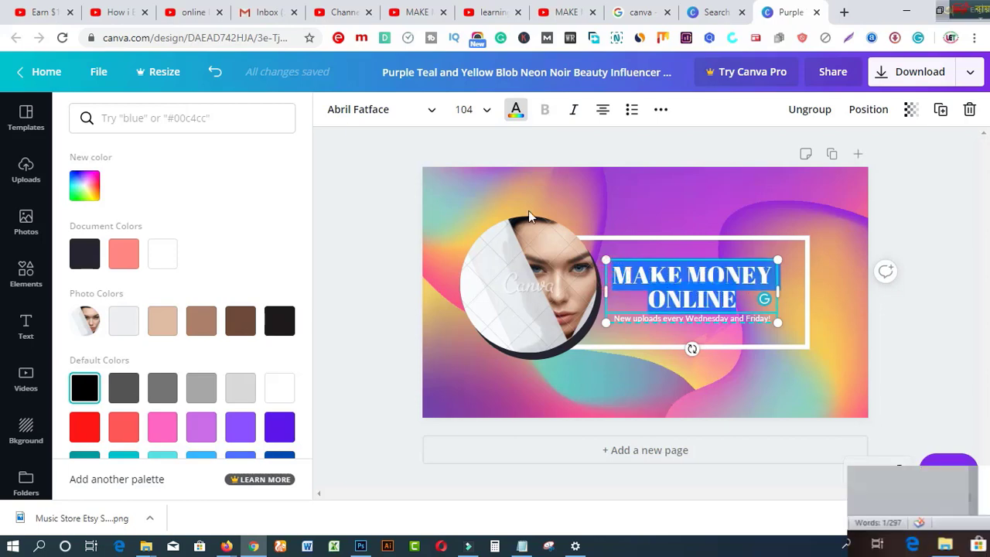
{"action": "left_click", "coordinate": [433, 116]}
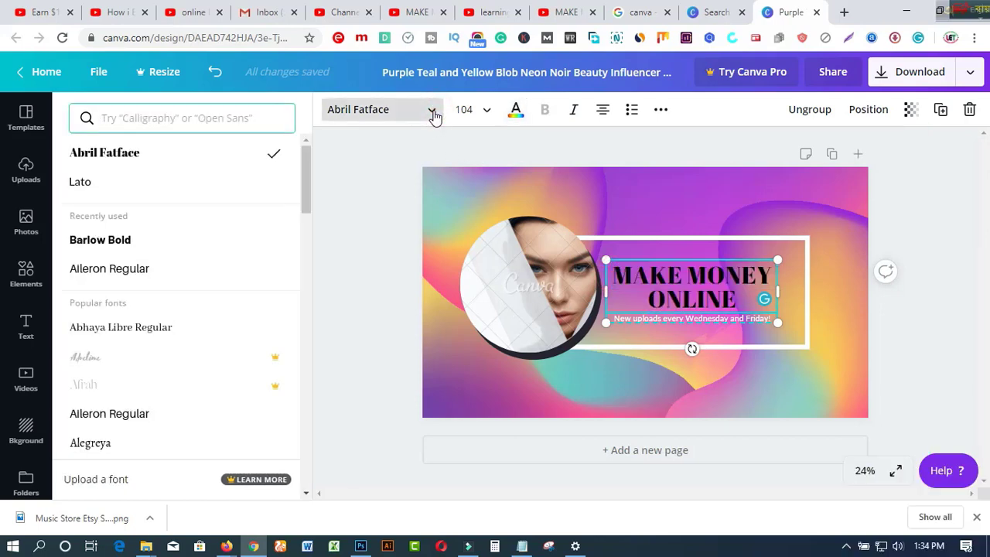
{"action": "left_click", "coordinate": [113, 242]}
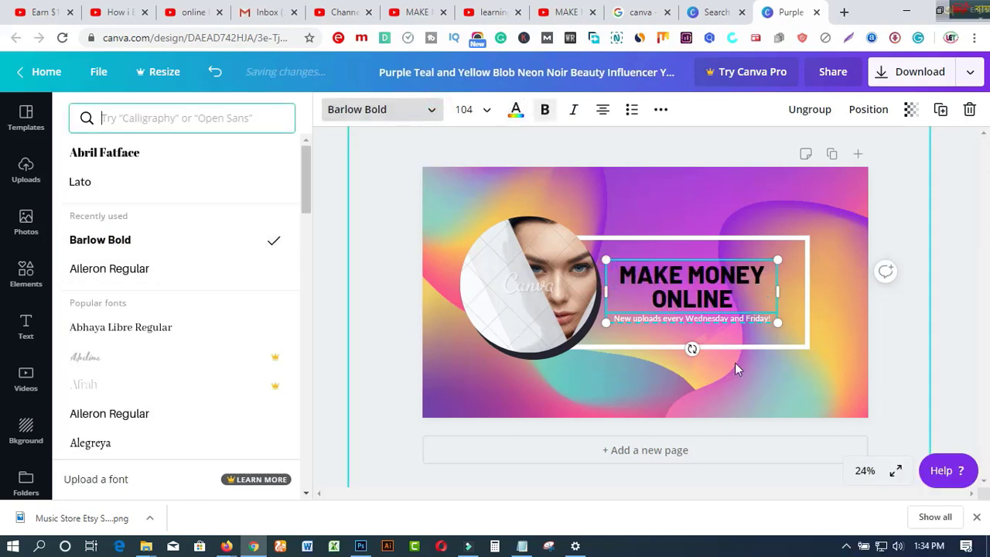
Step: Delete the subtitle text about new uploads below the heading
{"action": "left_click", "coordinate": [723, 320]}
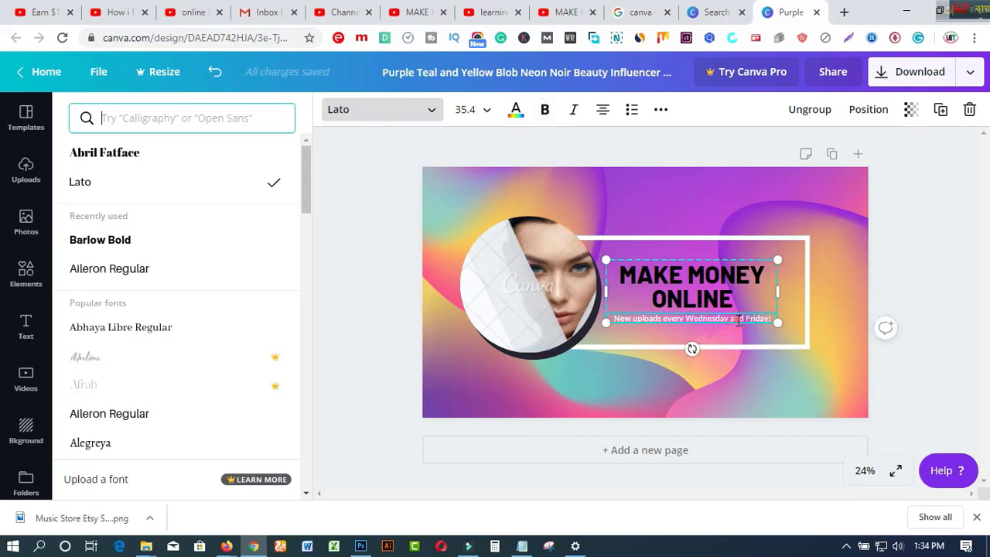
{"action": "double_click", "coordinate": [737, 319]}
{"action": "left_click_drag", "start_coordinate": [762, 321], "coordinate": [616, 321]}
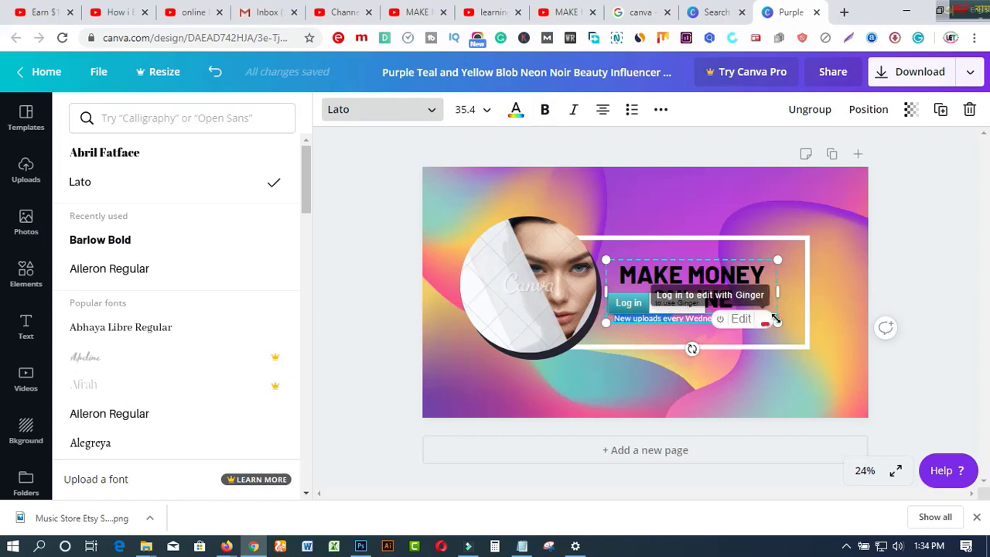
{"action": "key", "text": "Delete"}
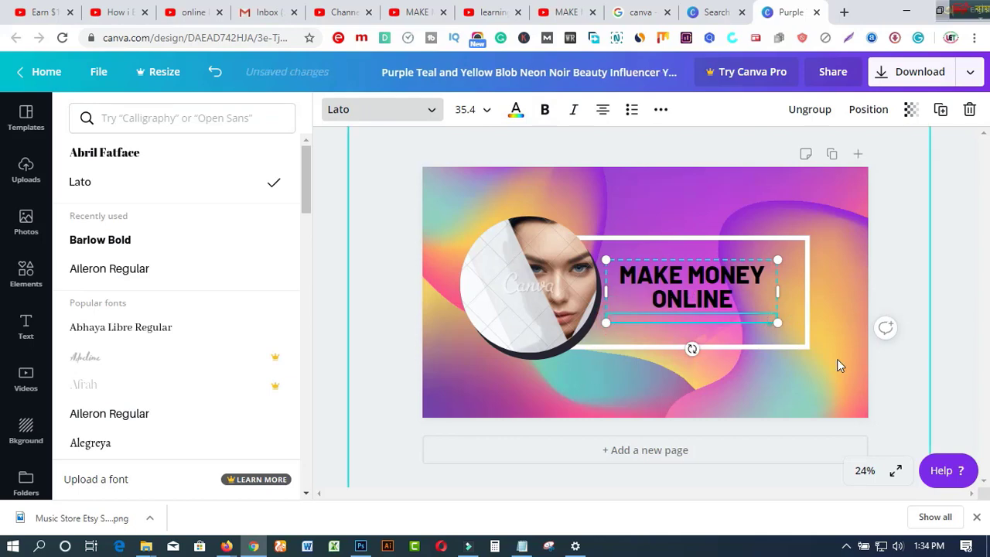
Step: Shrink the heading to a font size of about 97.4 and position and widen its text box within the white frame
{"action": "left_click", "coordinate": [718, 276]}
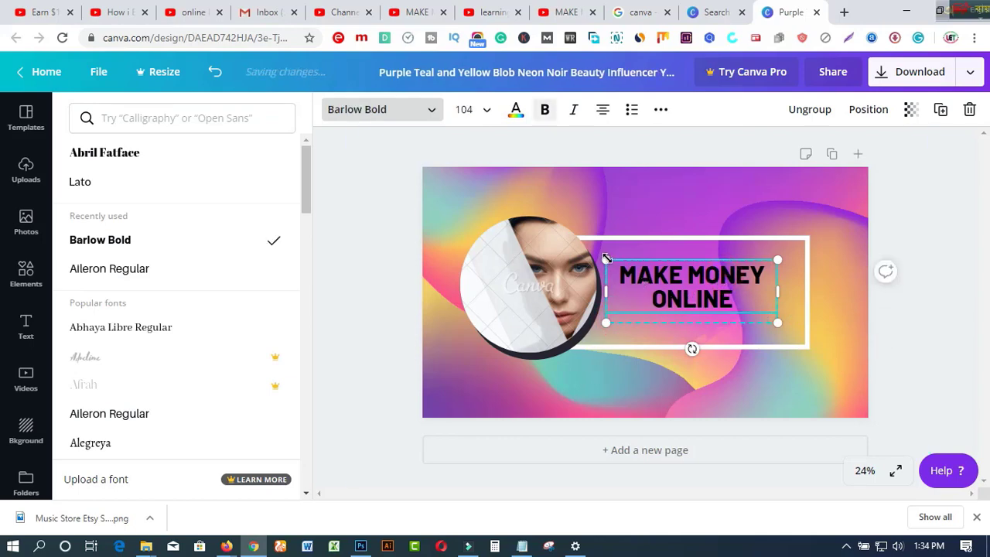
{"action": "left_click_drag", "start_coordinate": [607, 261], "coordinate": [649, 292]}
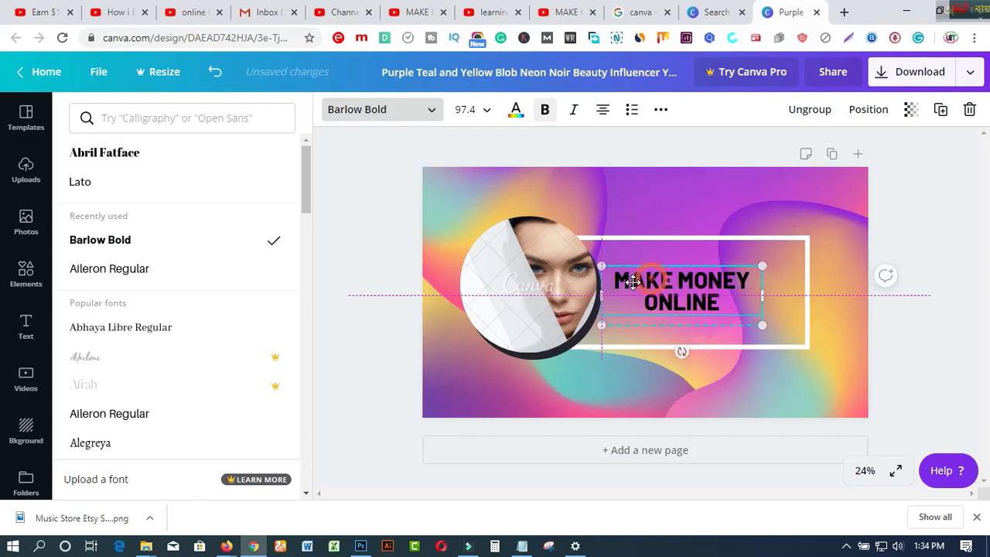
{"action": "left_click_drag", "start_coordinate": [782, 300], "coordinate": [803, 300]}
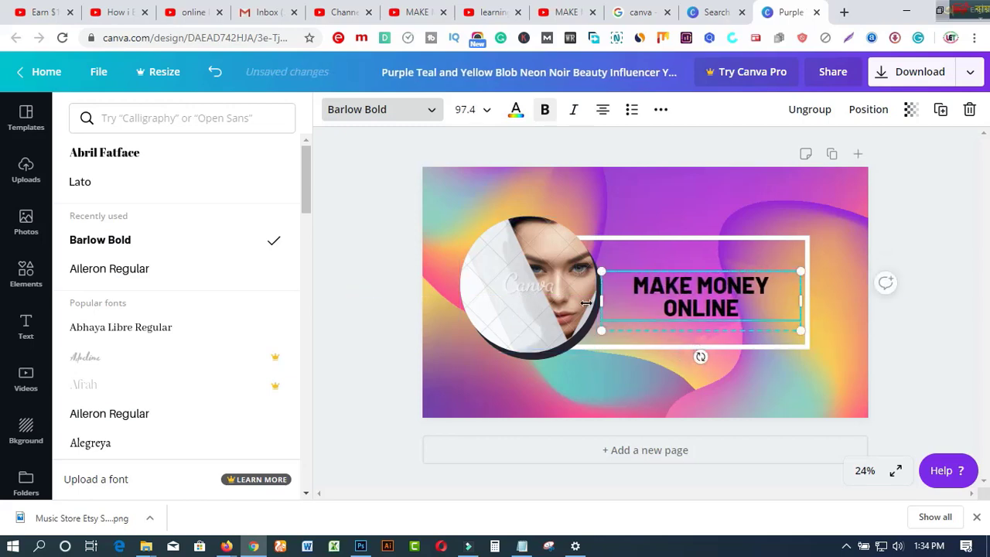
Step: Delete the portrait photo from the circular frame and move the empty frame slightly down and right over the dark circle
{"action": "left_click", "coordinate": [529, 289]}
{"action": "key", "text": "Delete"}
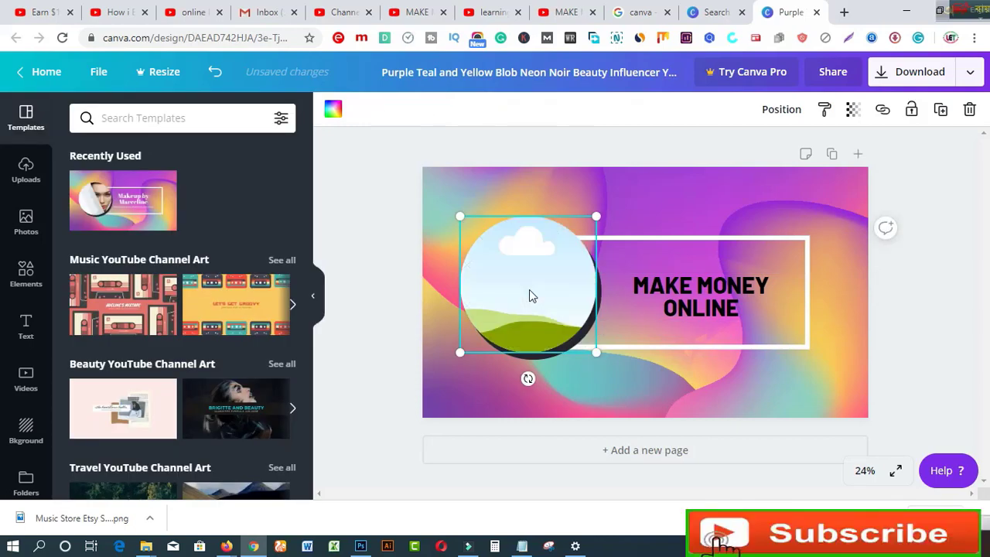
{"action": "left_click_drag", "start_coordinate": [529, 289], "coordinate": [530, 294]}
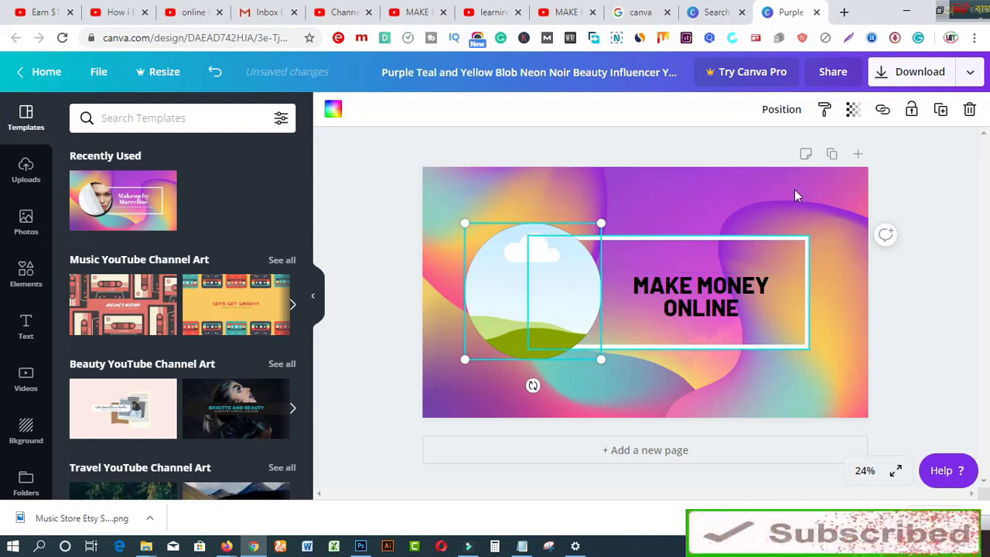
Step: Download the channel art banner as a PNG and dismiss the Canva Pro offers
{"action": "left_click", "coordinate": [919, 75]}
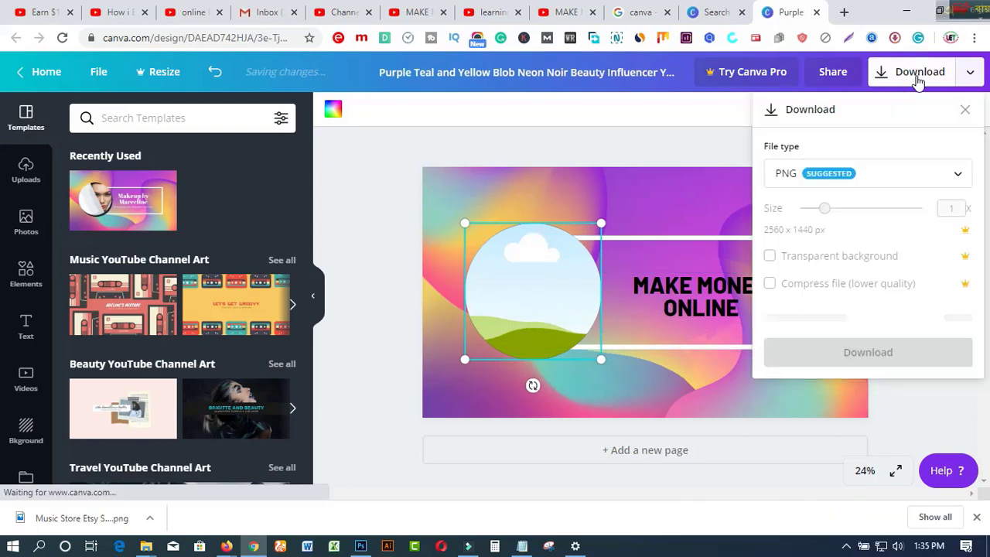
{"action": "left_click", "coordinate": [768, 286]}
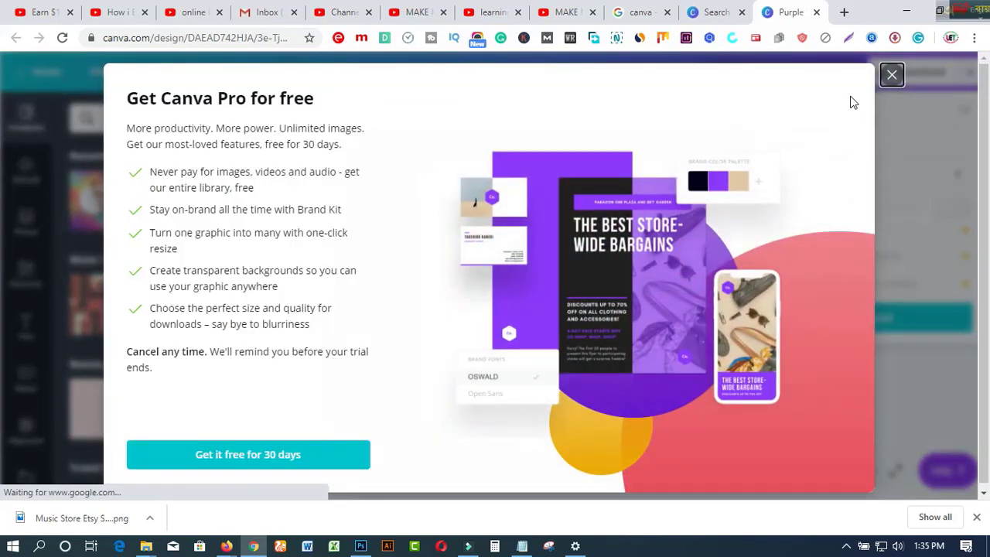
{"action": "left_click", "coordinate": [890, 74]}
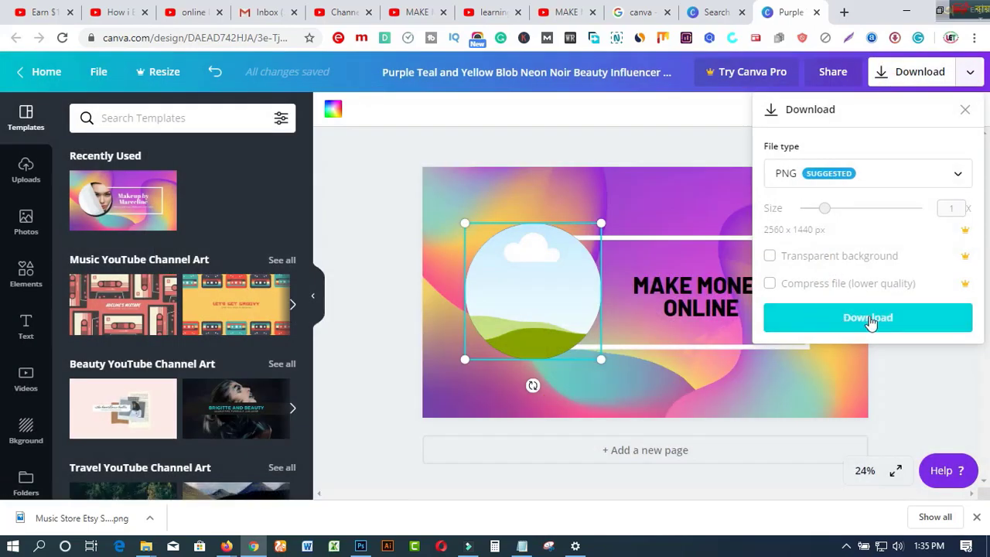
{"action": "left_click", "coordinate": [882, 325]}
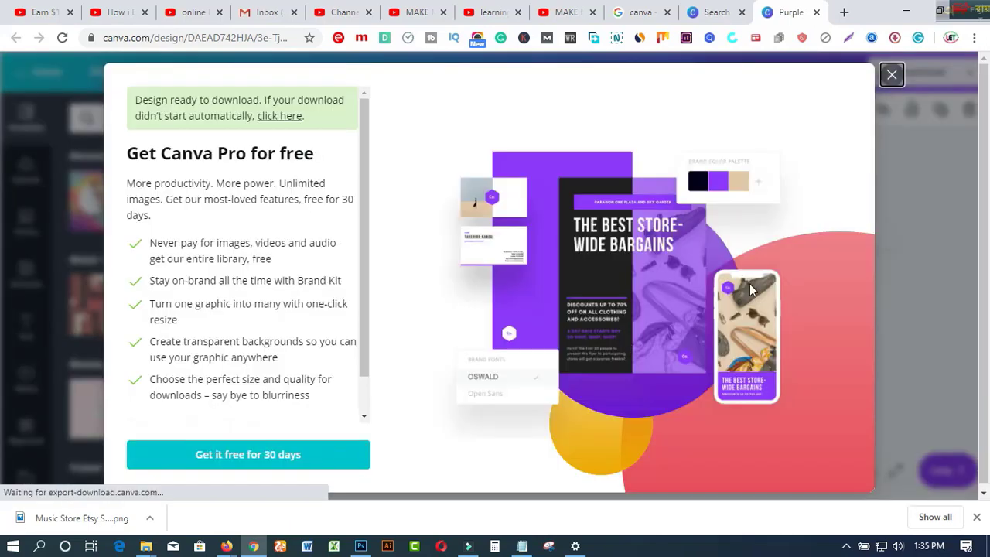
{"action": "left_click", "coordinate": [891, 74]}
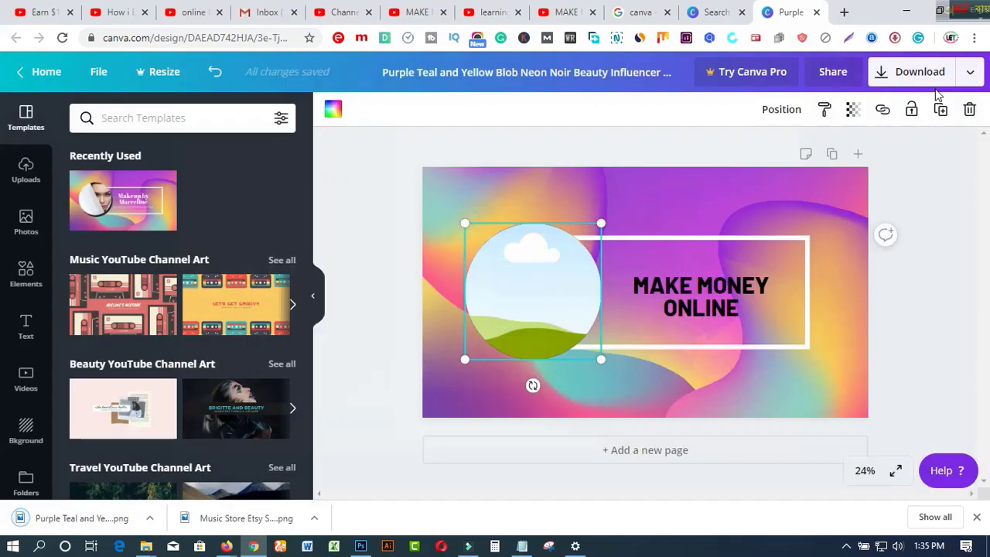
Step: Find YouTube Icon templates from the Canva home page and open the yellow, blue and black "The Practical Toolbox" design
{"action": "left_click", "coordinate": [38, 72]}
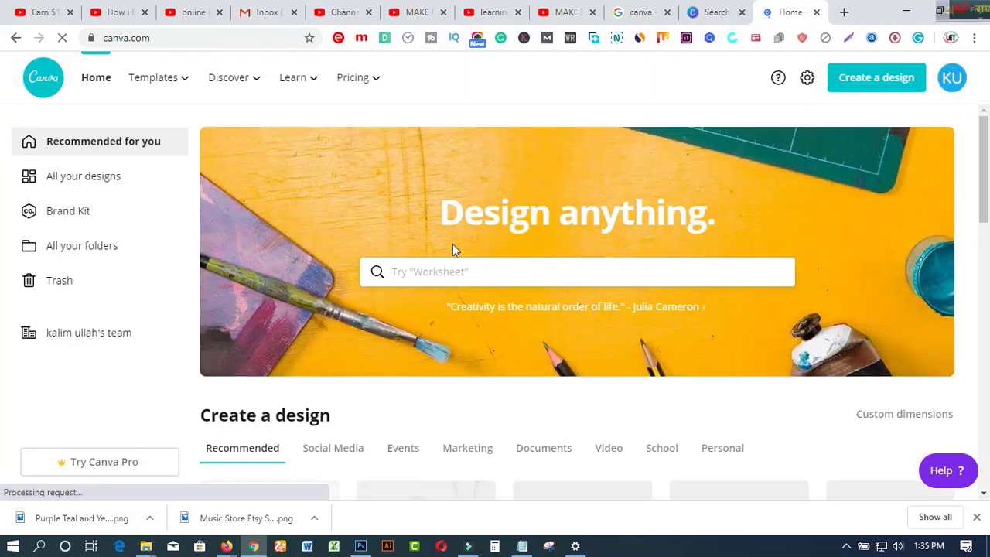
{"action": "left_click", "coordinate": [436, 271]}
{"action": "type", "text": "YOUTUBE"}
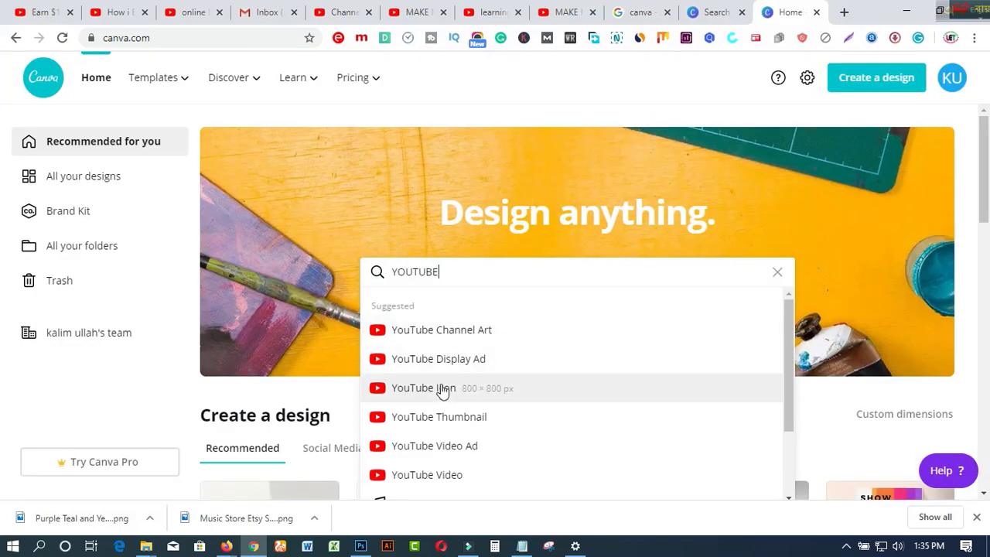
{"action": "left_click", "coordinate": [441, 389]}
{"action": "scroll", "coordinate": [631, 364], "scroll_direction": "down", "scroll_amount": 4}
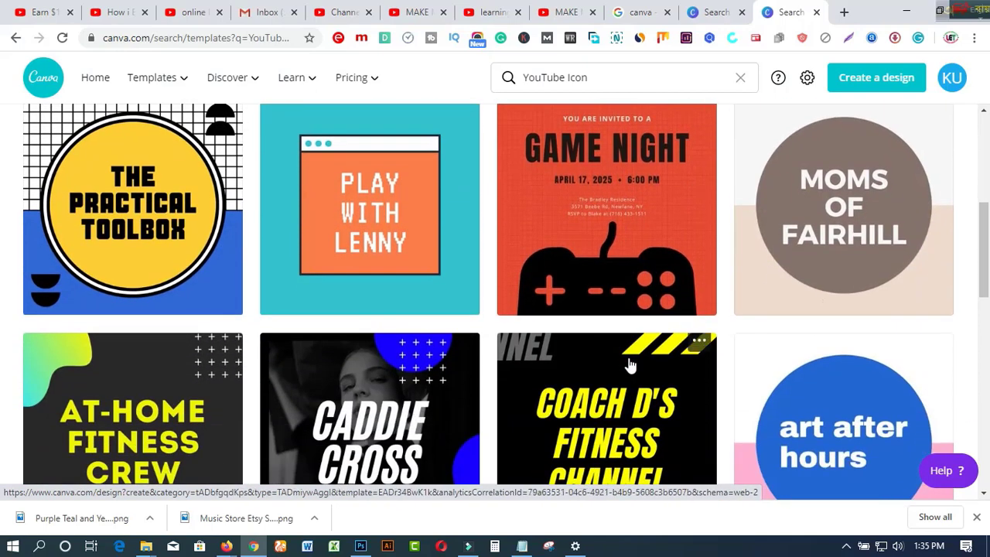
{"action": "left_click", "coordinate": [120, 211]}
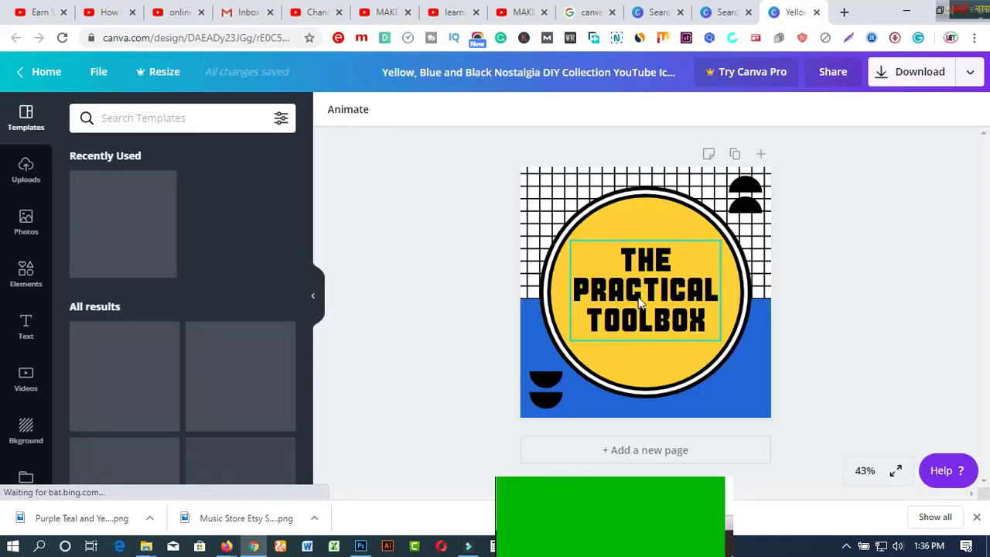
Step: Replace the text in the yellow circle with MAKE MONEY ONLINE and widen its text box on both sides
{"action": "double_click", "coordinate": [621, 259]}
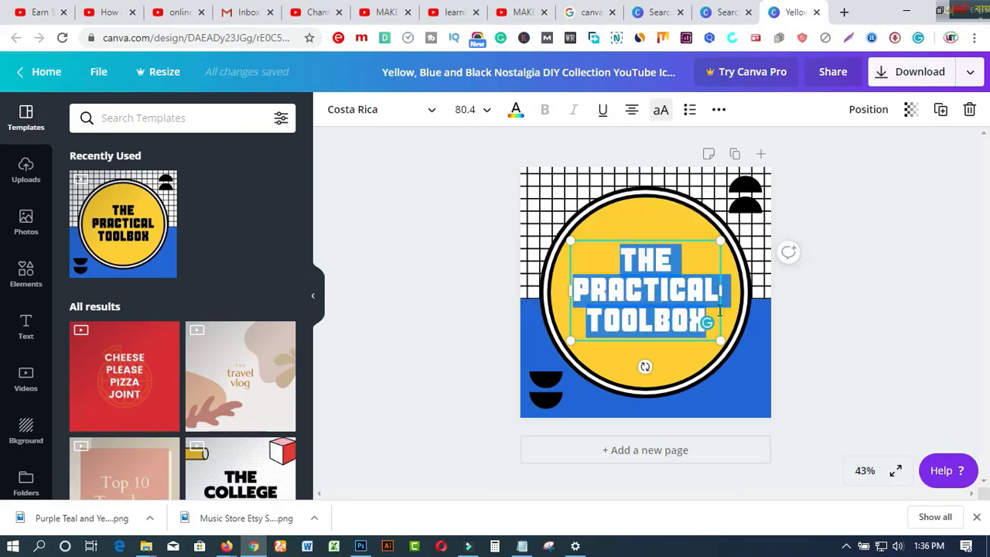
{"action": "type", "text": "MAKE MONEY ONLINE"}
{"action": "left_click_drag", "start_coordinate": [720, 290], "coordinate": [729, 290]}
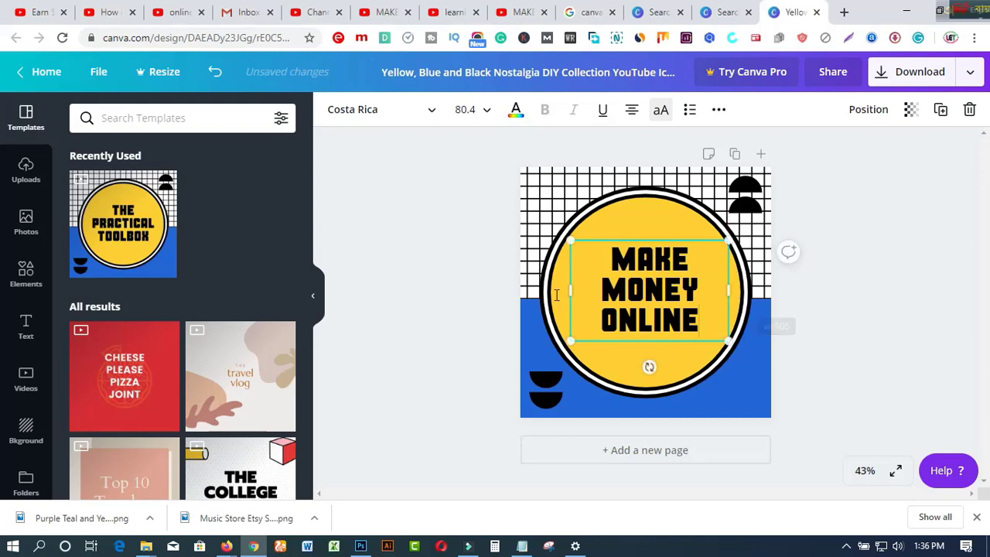
{"action": "left_click_drag", "start_coordinate": [570, 294], "coordinate": [562, 294]}
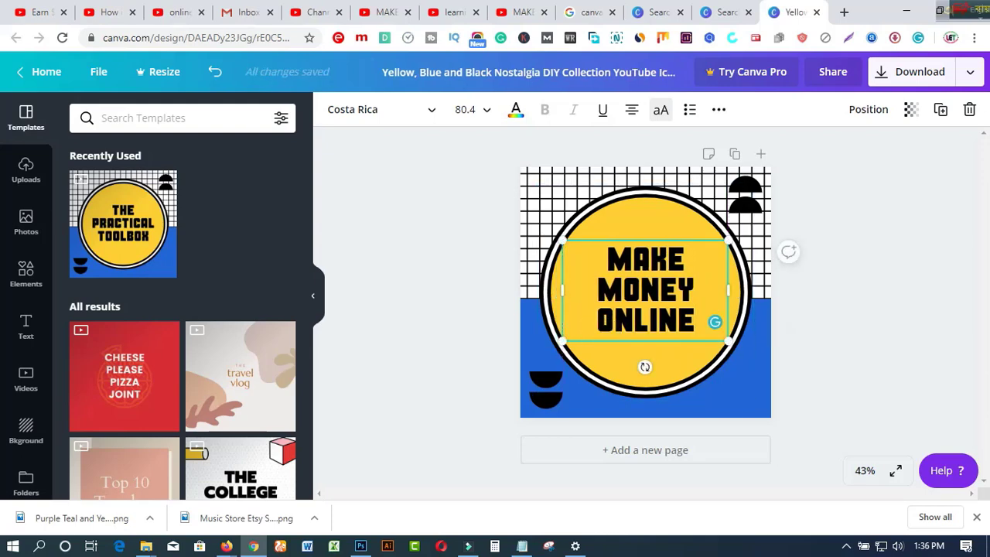
Step: Recolor the MAKE MONEY ONLINE text in the icon to red from the default colors
{"action": "left_click", "coordinate": [515, 112]}
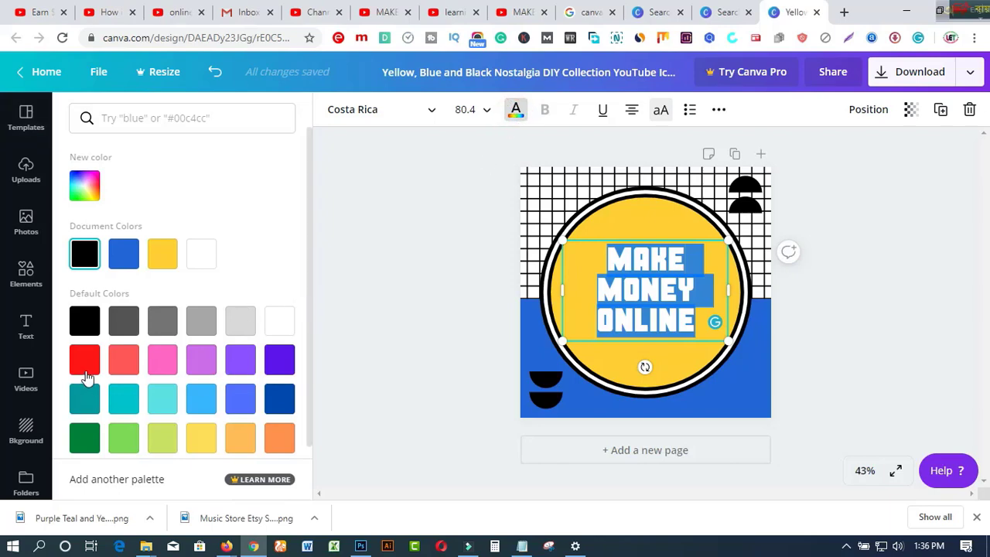
{"action": "left_click", "coordinate": [85, 358]}
{"action": "left_click", "coordinate": [640, 317]}
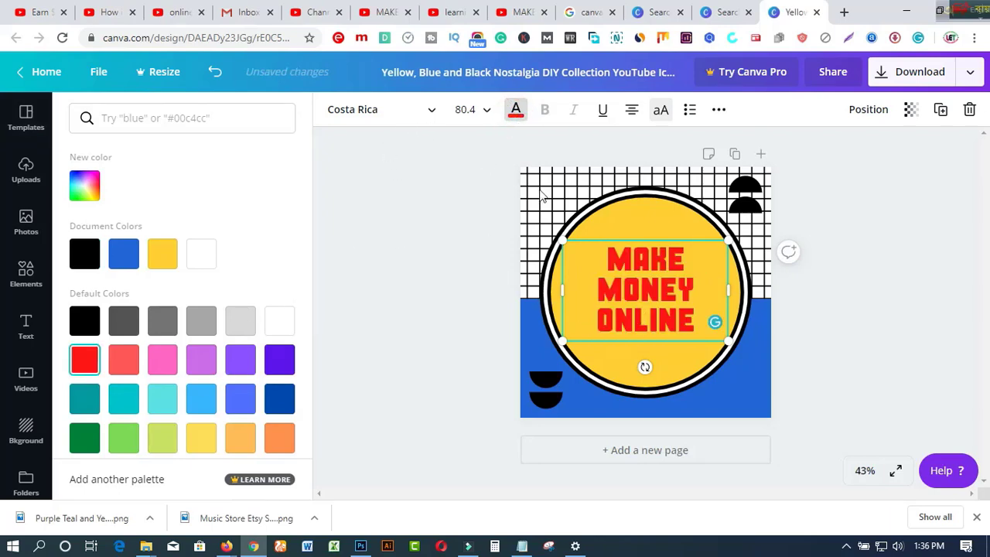
Step: Set the icon text's font to Barlow Bold and widen its text box to nearly the circle's full width
{"action": "left_click_drag", "start_coordinate": [607, 255], "coordinate": [693, 357]}
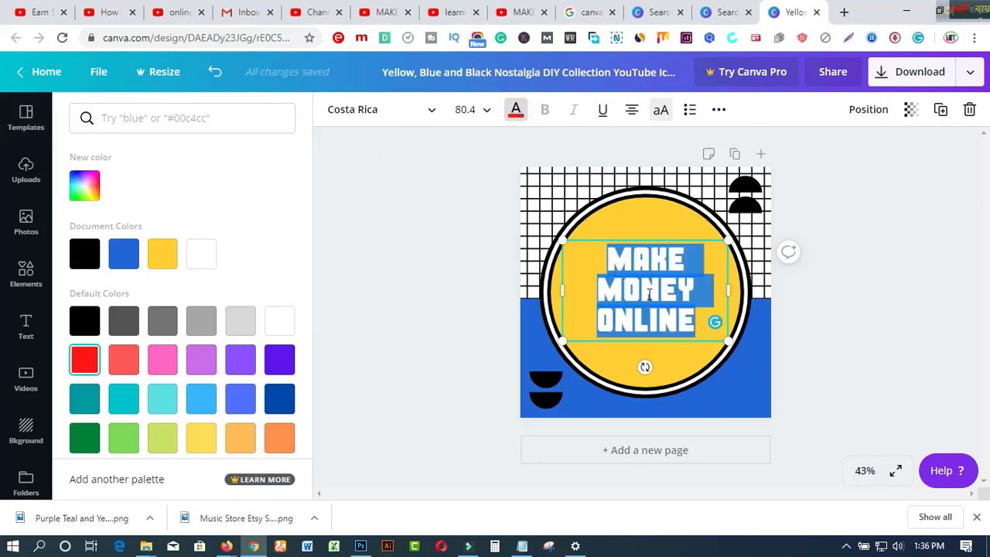
{"action": "left_click", "coordinate": [430, 116]}
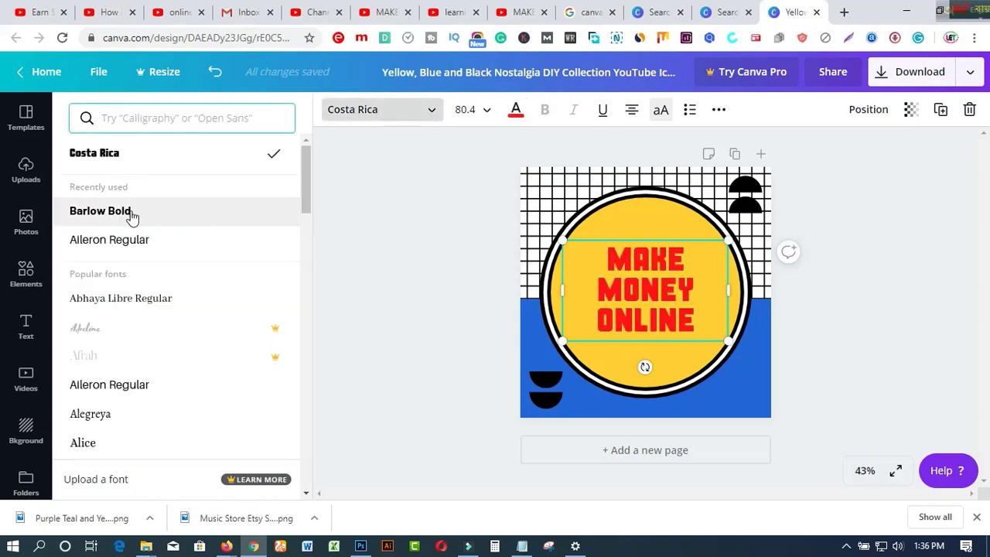
{"action": "left_click", "coordinate": [131, 217]}
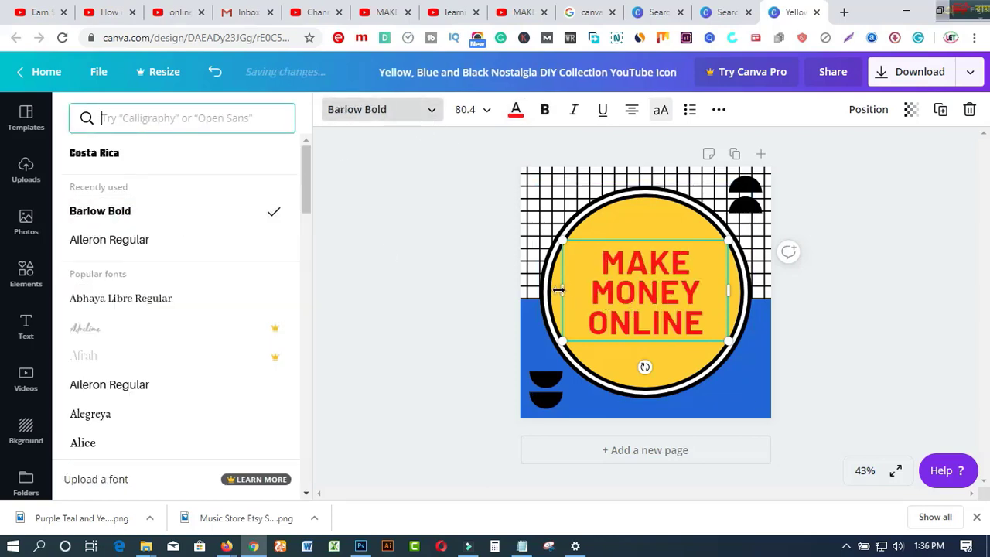
{"action": "left_click_drag", "start_coordinate": [558, 289], "coordinate": [543, 290]}
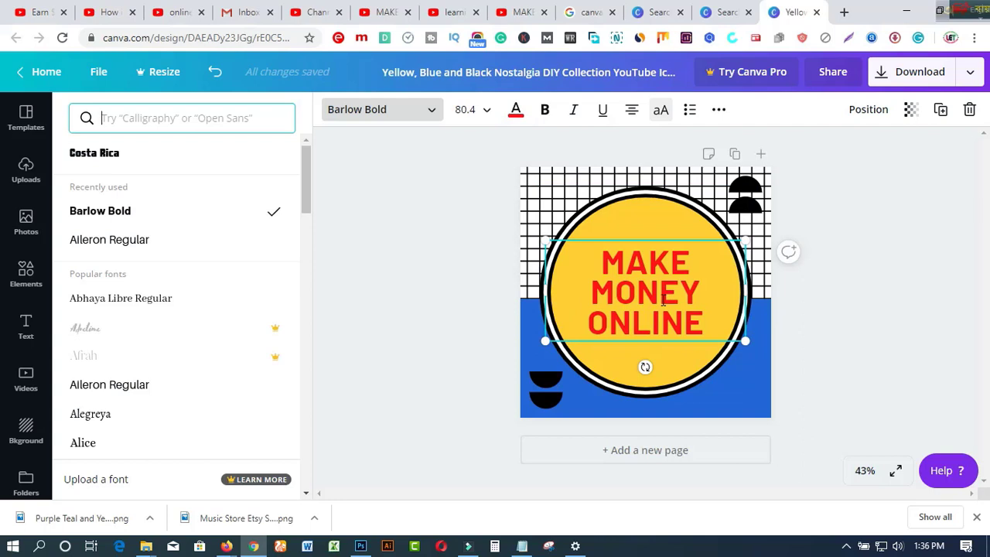
Step: Apply bold formatting to all of the MAKE MONEY ONLINE text in the icon
{"action": "left_click_drag", "start_coordinate": [606, 262], "coordinate": [730, 325]}
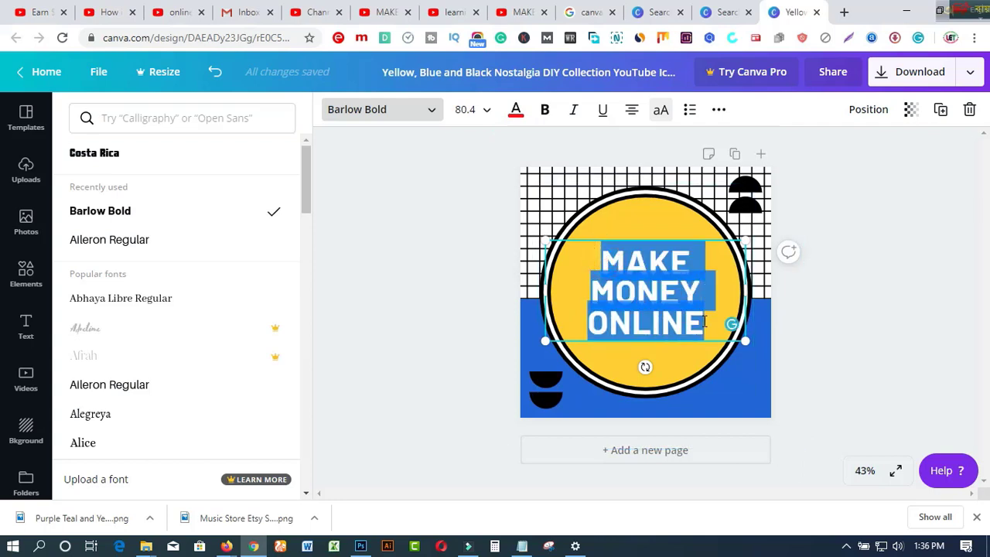
{"action": "left_click", "coordinate": [546, 111]}
{"action": "left_click", "coordinate": [626, 303]}
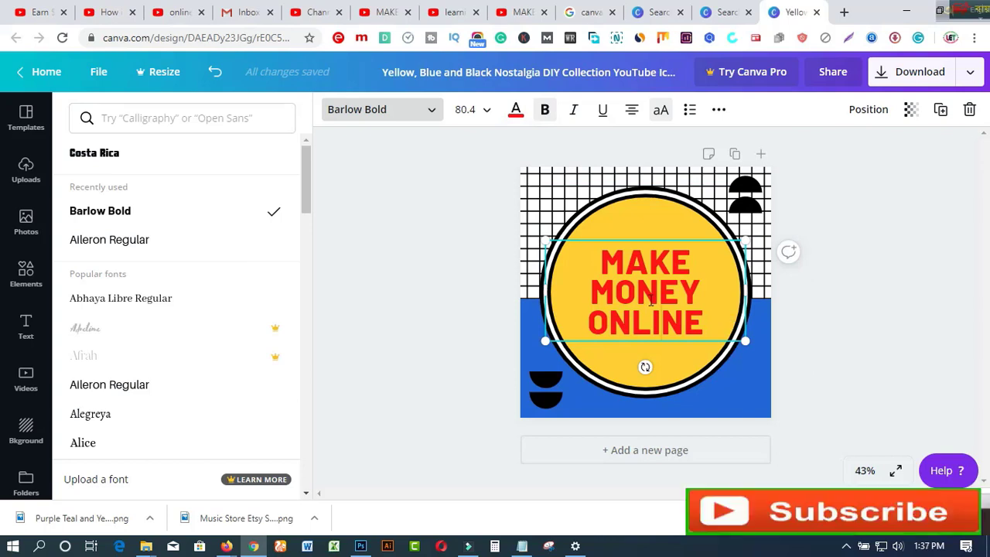
Step: Download the channel icon as a PNG and dismiss the Canva Pro offer
{"action": "left_click", "coordinate": [920, 76]}
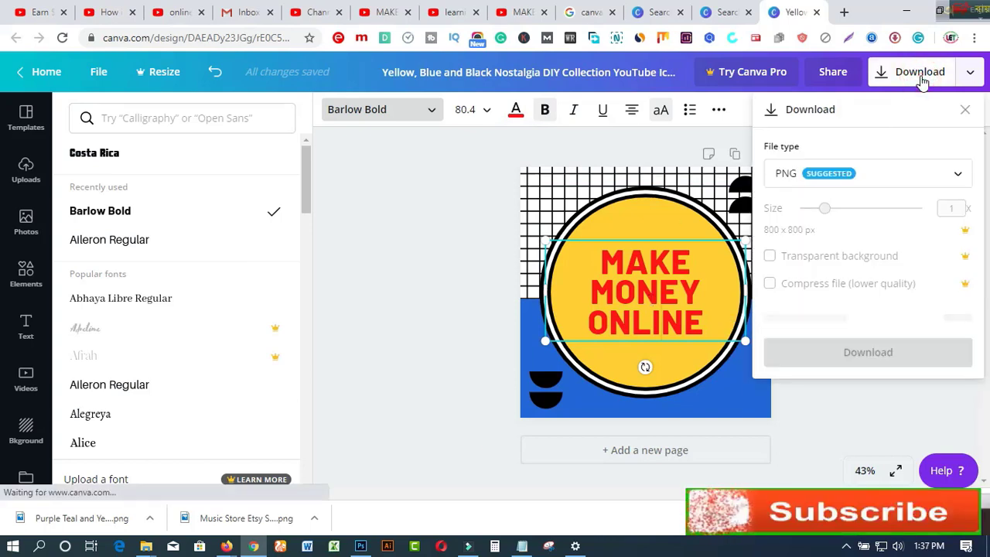
{"action": "left_click", "coordinate": [879, 319]}
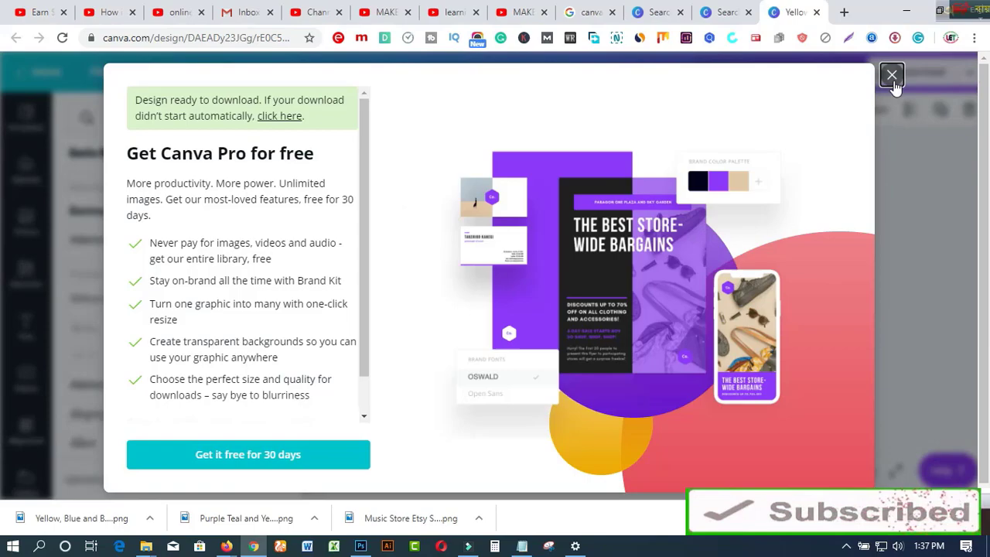
{"action": "left_click", "coordinate": [893, 80]}
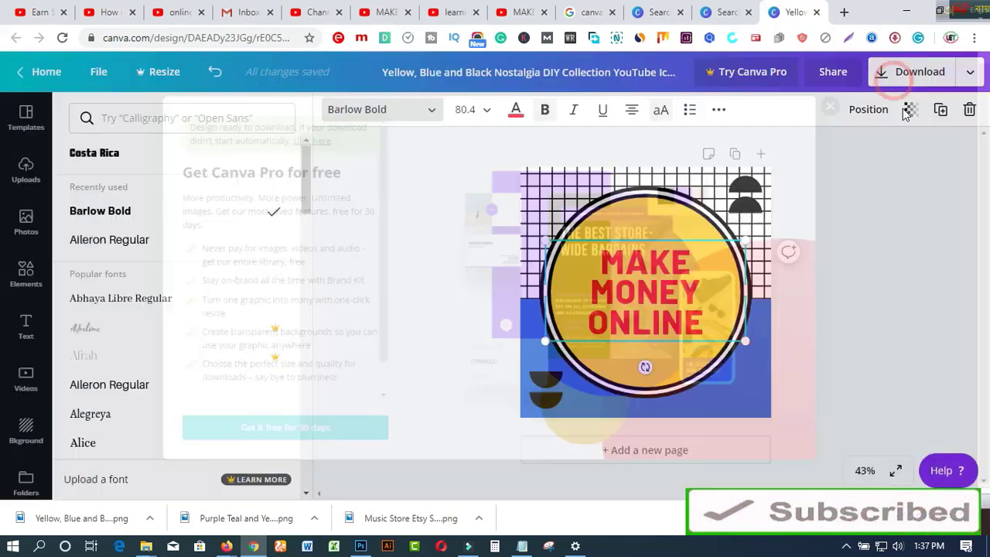
Step: Switch to File Explorer, check the two downloaded Canva PNG files in the Downloads folder, and close the window
{"action": "left_click", "coordinate": [908, 14]}
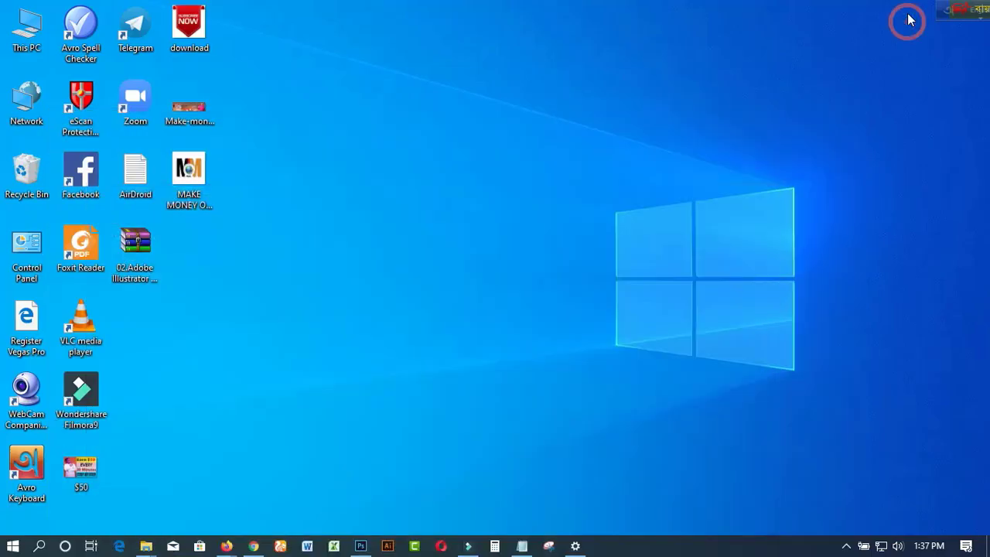
{"action": "right_click", "coordinate": [29, 37]}
{"action": "left_click", "coordinate": [42, 35]}
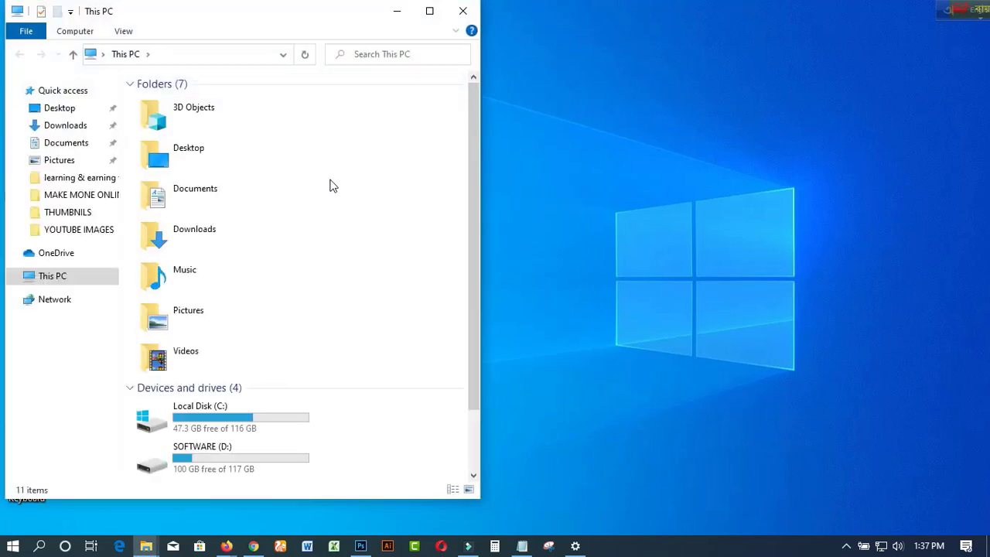
{"action": "left_click", "coordinate": [65, 126]}
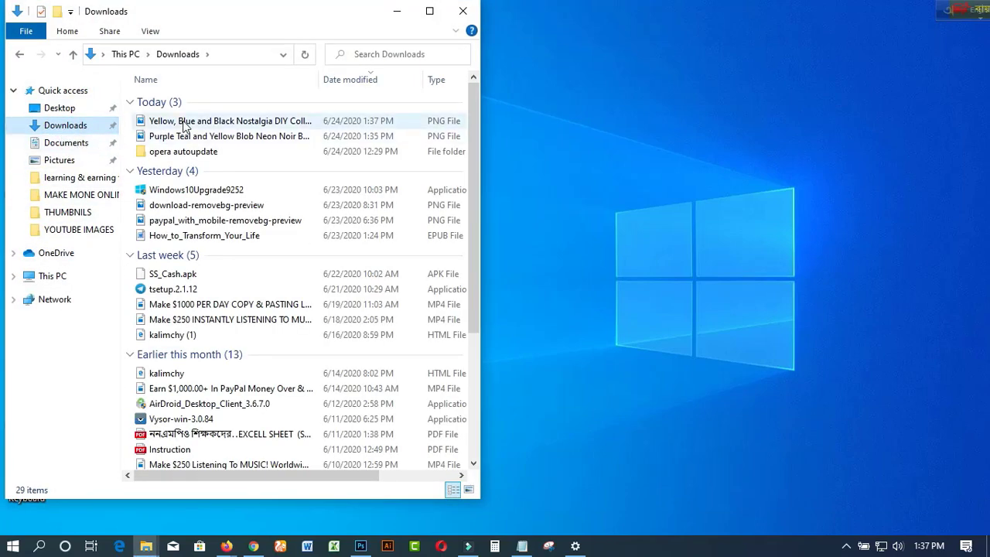
{"action": "left_click", "coordinate": [183, 125]}
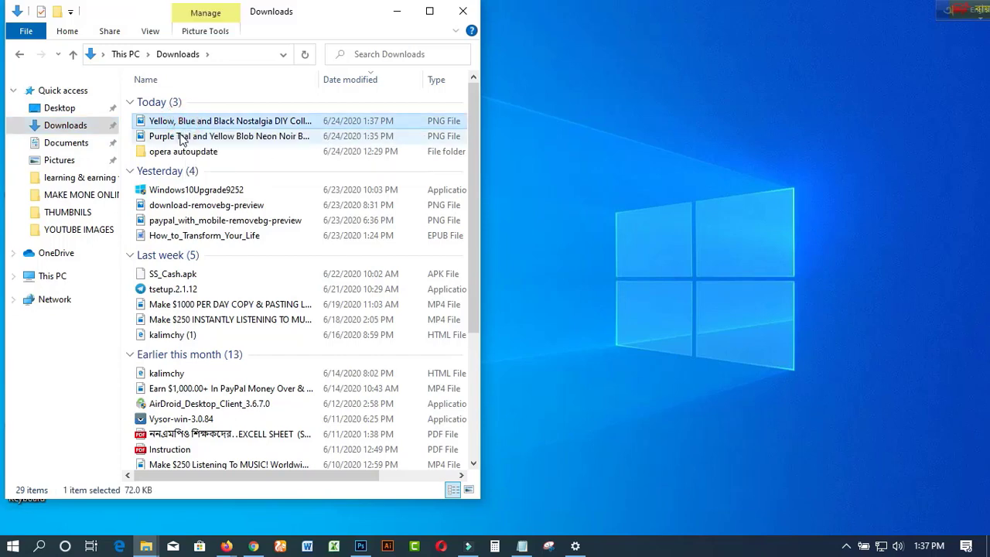
{"action": "left_click", "coordinate": [181, 137]}
{"action": "mouse_move", "coordinate": [195, 140]}
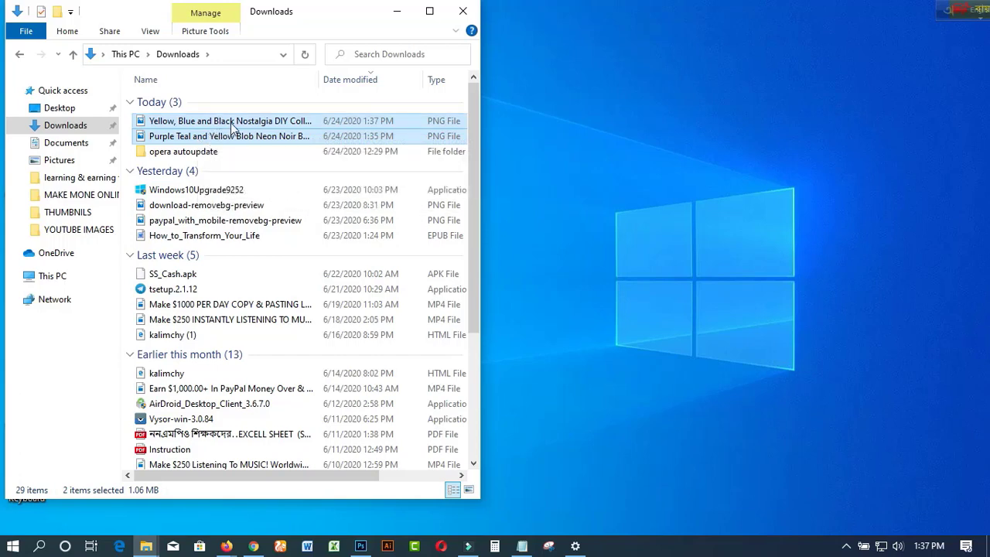
{"action": "left_click", "coordinate": [463, 10]}
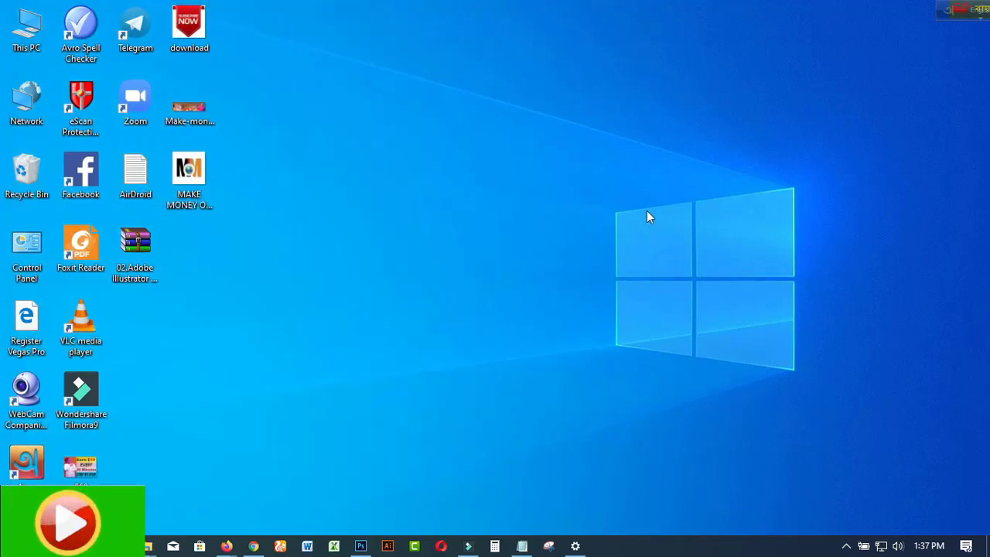
Step: Switch back to Chrome, go to the MAKE MONEY ONLINE YouTube channel page and open the channel icon for editing
{"action": "left_click", "coordinate": [253, 546]}
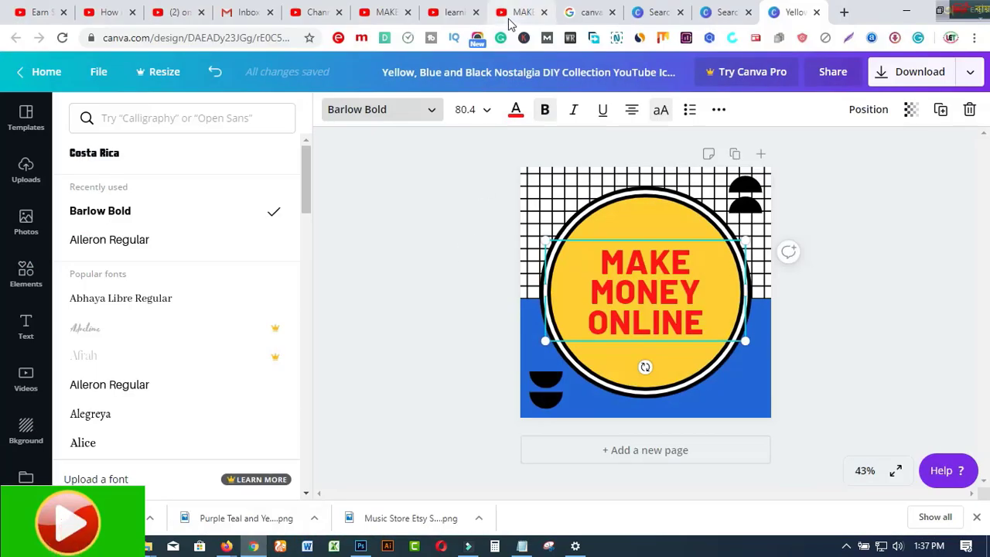
{"action": "left_click", "coordinate": [516, 12]}
{"action": "left_click", "coordinate": [381, 13]}
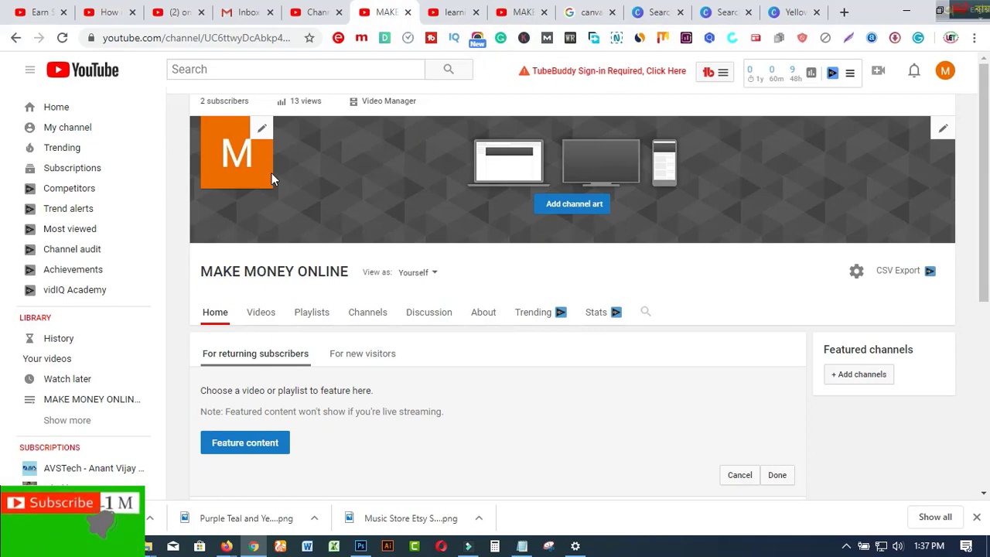
{"action": "left_click", "coordinate": [263, 132]}
{"action": "left_click", "coordinate": [652, 307]}
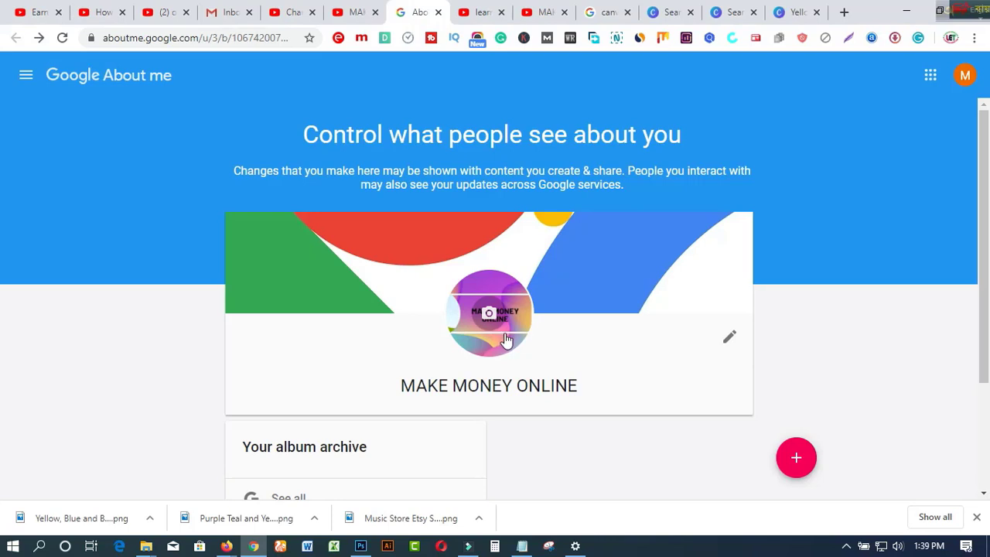
Step: Return to the MAKE MONEY ONLINE YouTube channel page and reload it to check the channel icon
{"action": "left_click", "coordinate": [355, 14]}
{"action": "key", "text": "F5"}
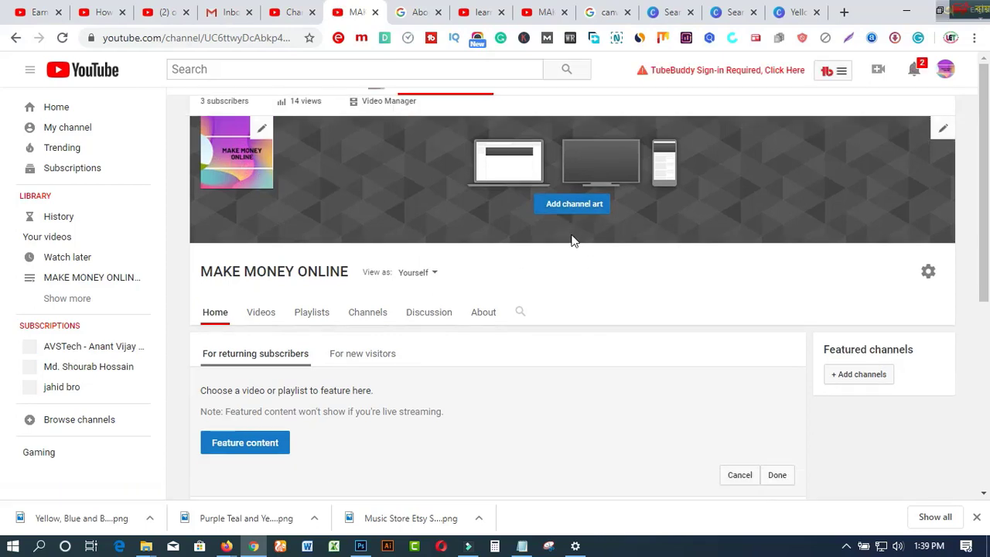
Step: Try to upload the Yellow, Blue and Black Nostalgia DIY Collection YouTube Icon PNG from Downloads as channel art, and close the dialog
{"action": "left_click", "coordinate": [574, 205]}
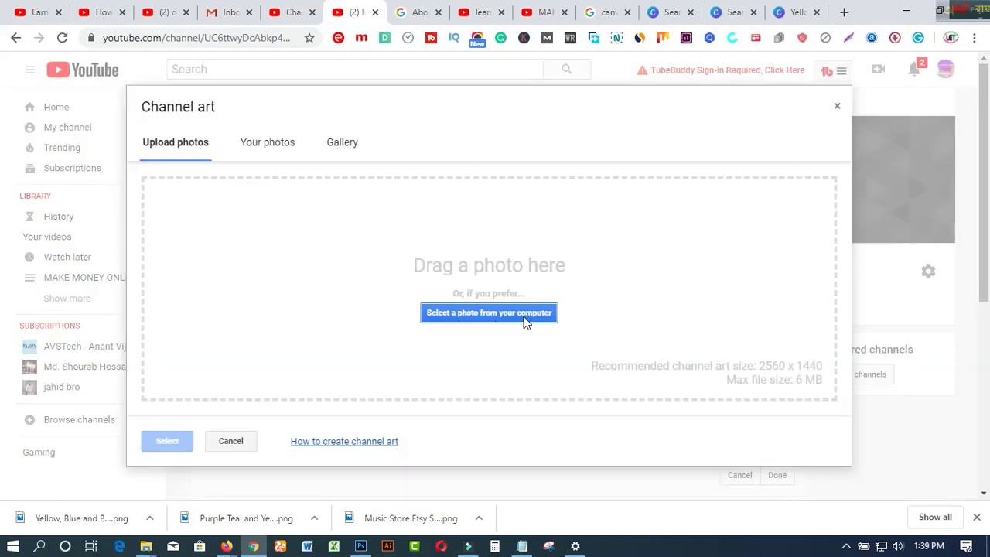
{"action": "left_click", "coordinate": [495, 317]}
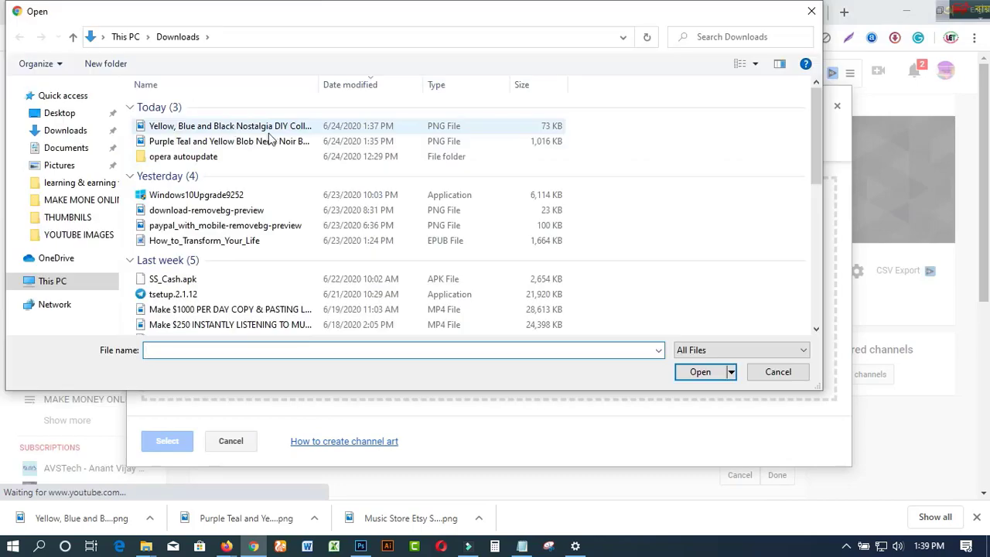
{"action": "left_click", "coordinate": [256, 126]}
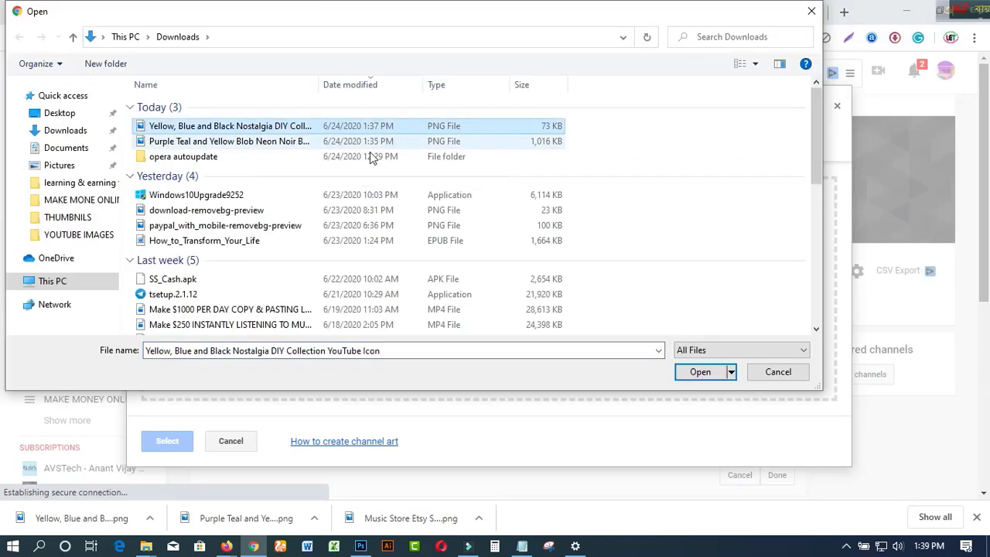
{"action": "left_click", "coordinate": [700, 372]}
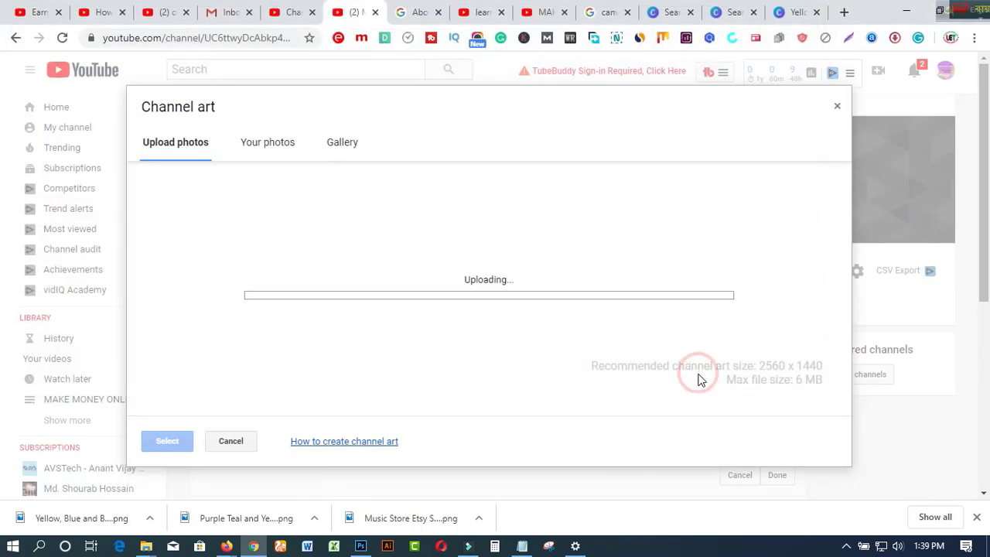
{"action": "left_click", "coordinate": [835, 108]}
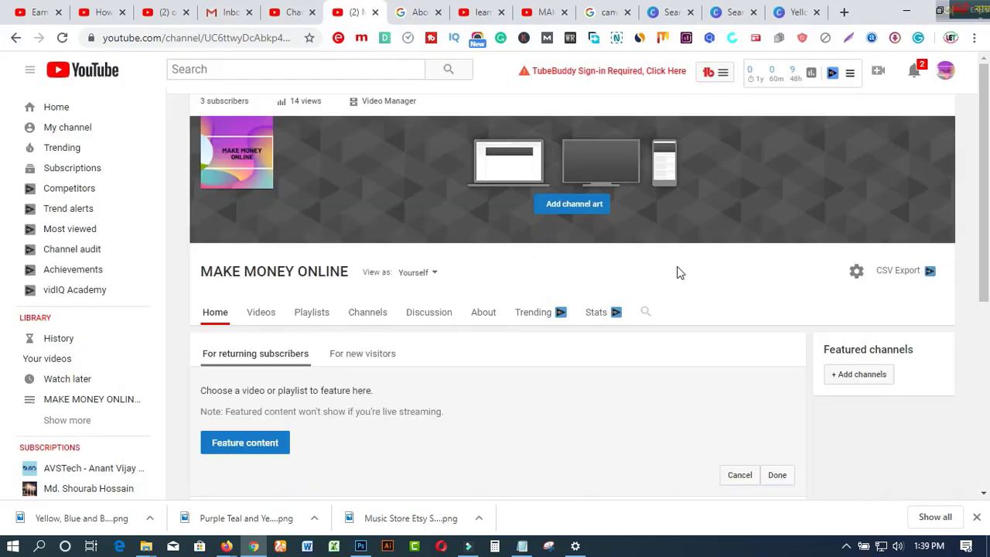
{"action": "left_click", "coordinate": [797, 13]}
{"action": "left_click", "coordinate": [733, 12]}
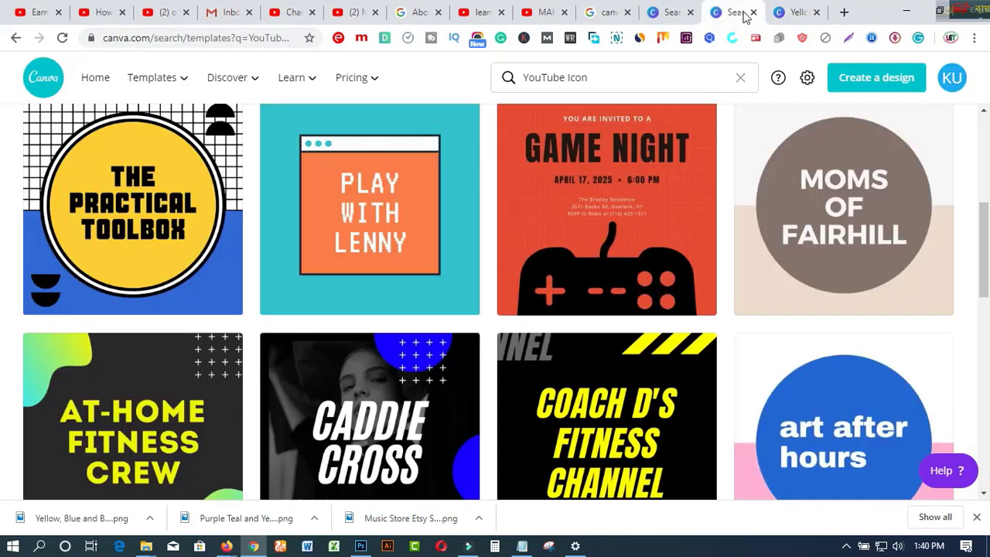
{"action": "left_click", "coordinate": [352, 12]}
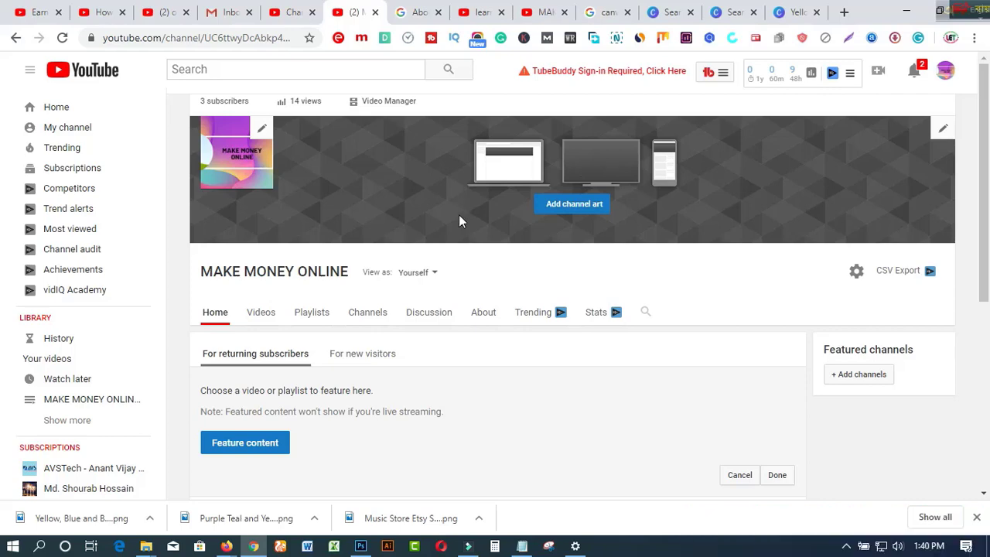
Step: Switch to Photoshop, review the MAKE MONEY ONLINE channel art and channel logo PSD designs, and minimize it to return to Chrome
{"action": "left_click", "coordinate": [361, 548]}
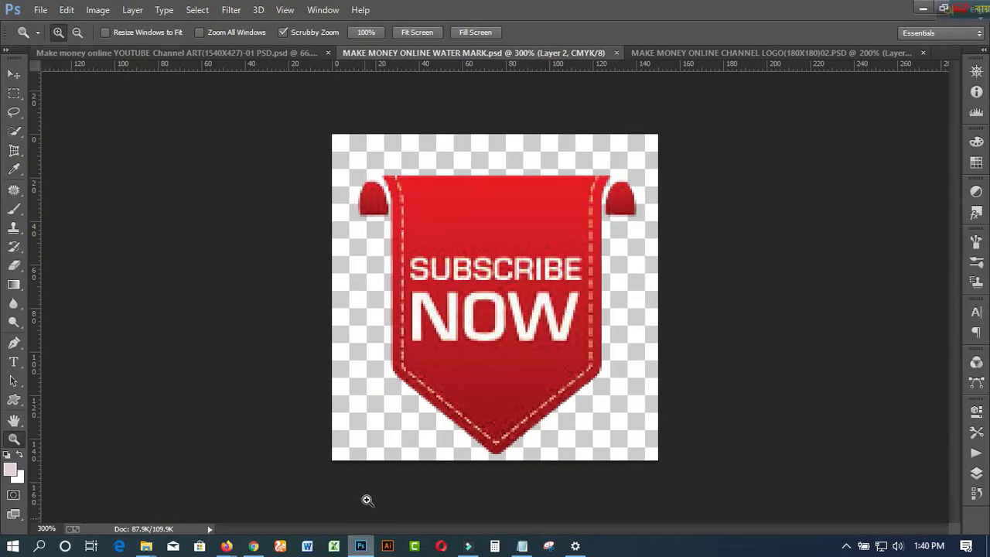
{"action": "left_click", "coordinate": [272, 53]}
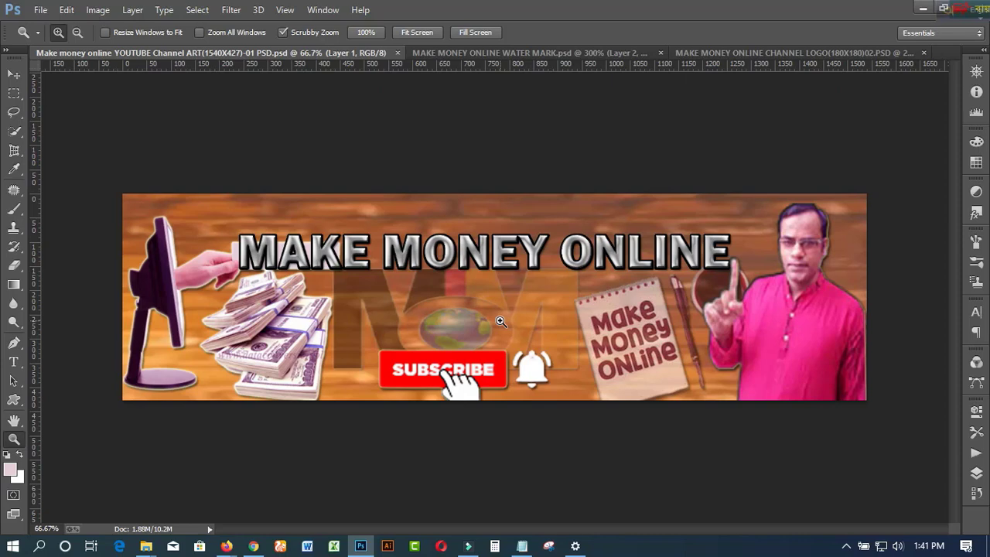
{"action": "left_click", "coordinate": [749, 52]}
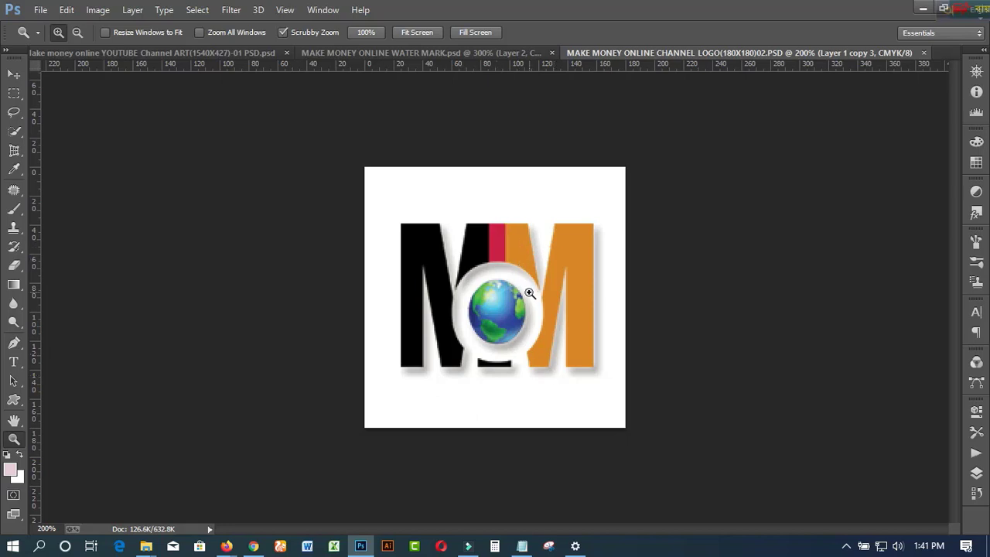
{"action": "left_click", "coordinate": [248, 51]}
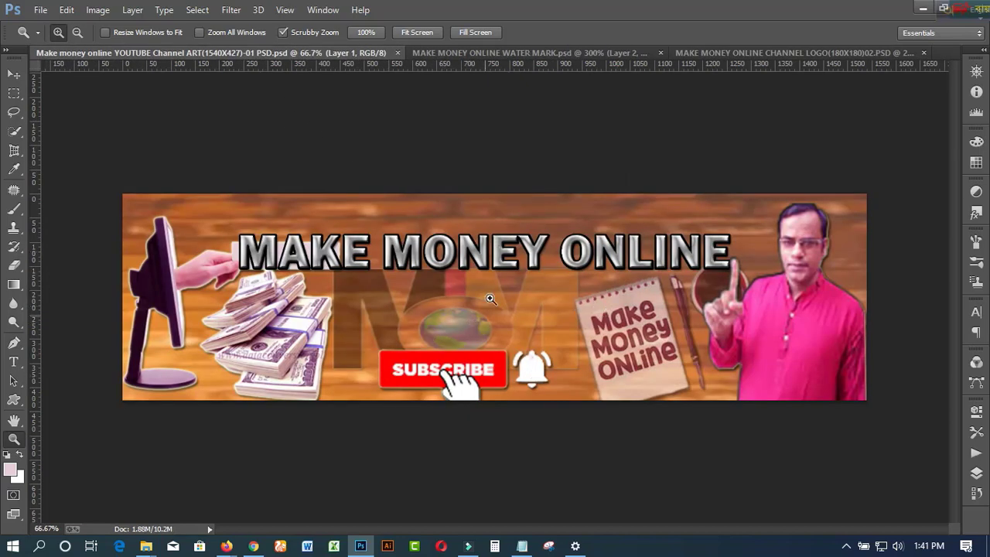
{"action": "left_click", "coordinate": [726, 52]}
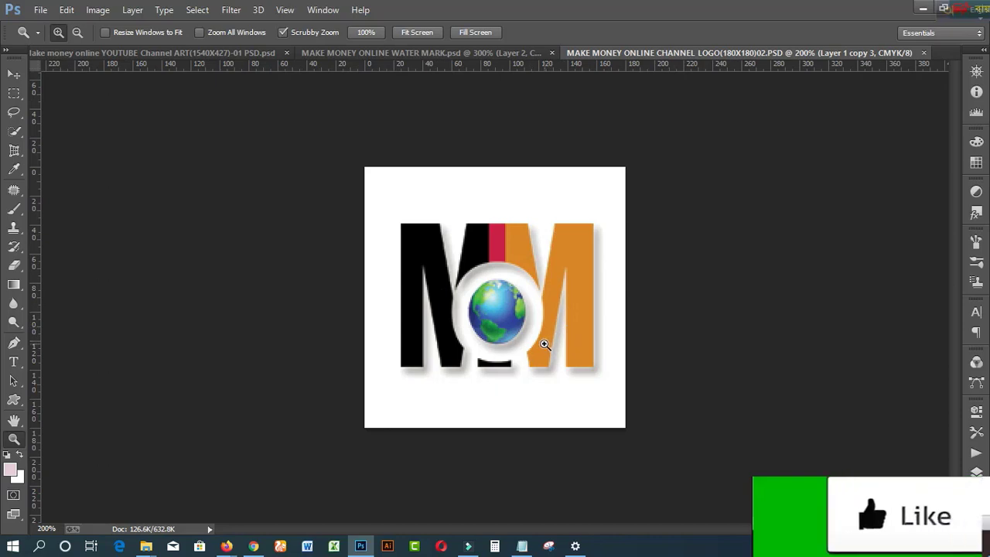
{"action": "left_click", "coordinate": [921, 11]}
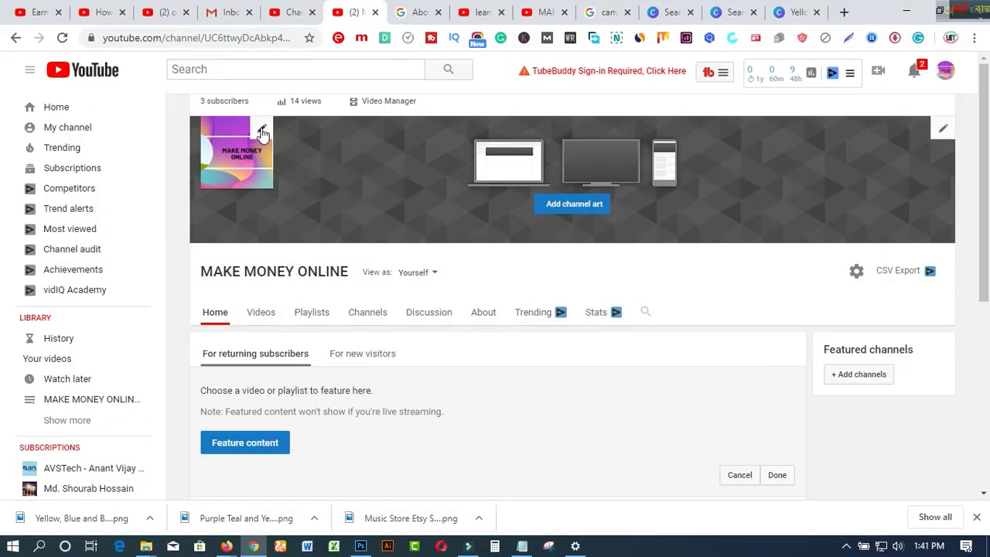
Step: Replace the channel icon with MAKE MONEY ONLINE CHANNEL LOGO(180X180)02 from the Desktop and reload the channel page
{"action": "left_click", "coordinate": [261, 130]}
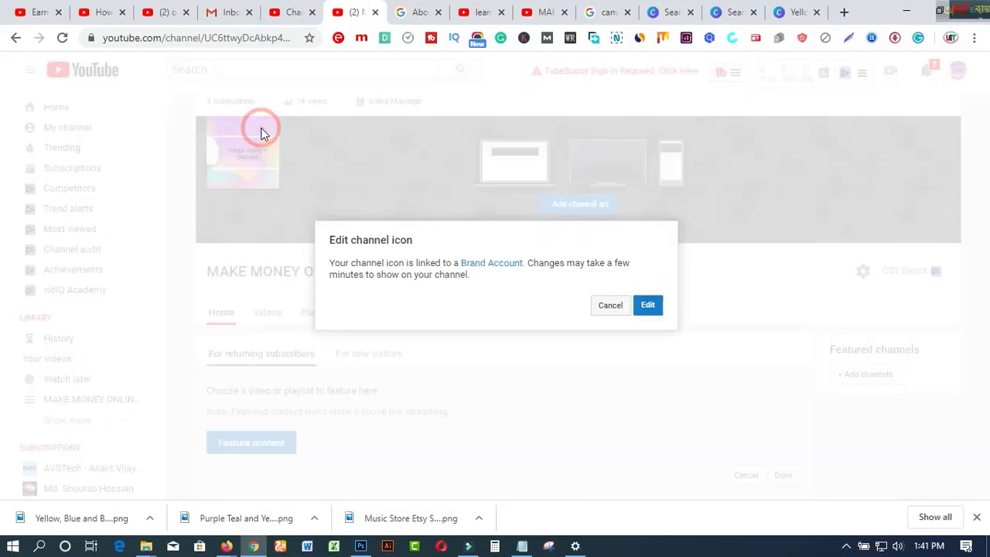
{"action": "left_click", "coordinate": [647, 305]}
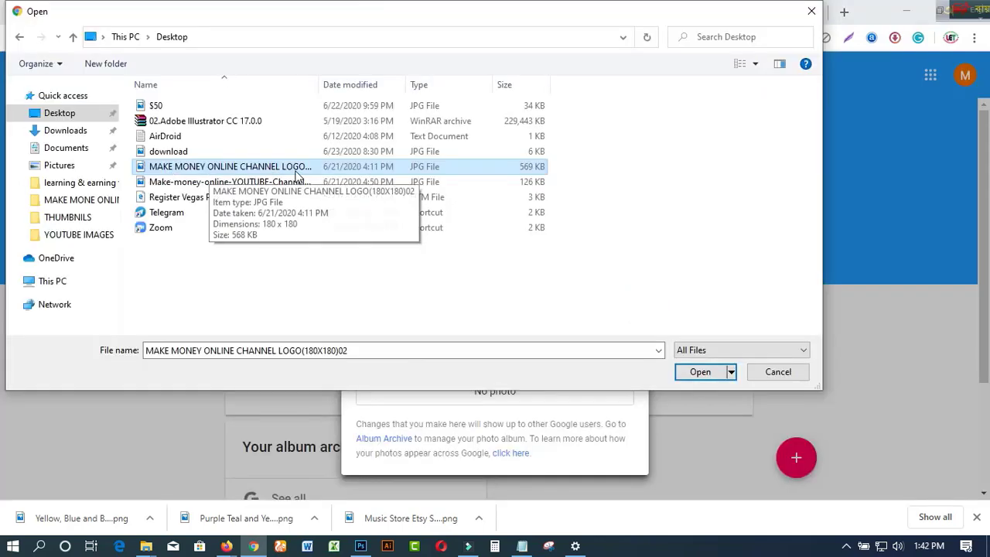
{"action": "left_click", "coordinate": [700, 372]}
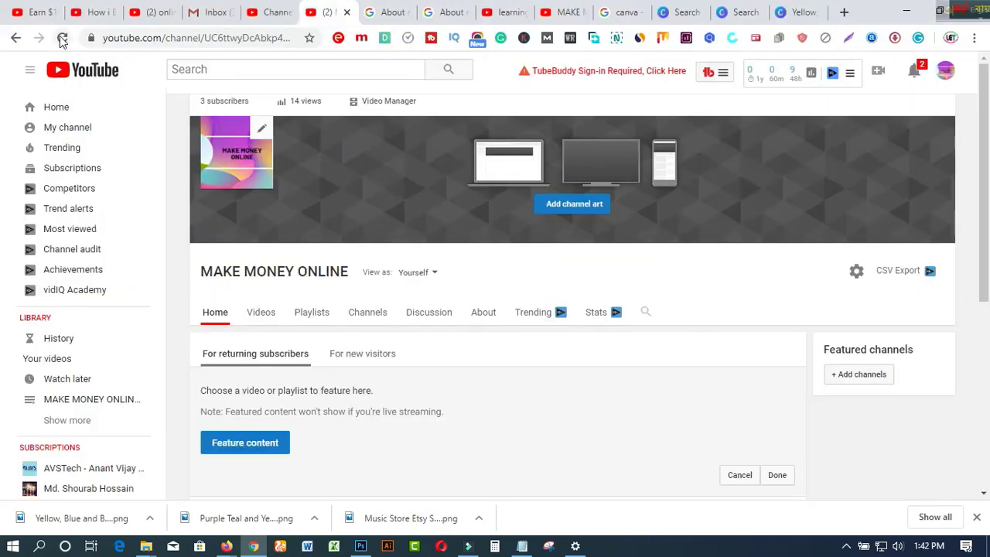
{"action": "left_click", "coordinate": [62, 38]}
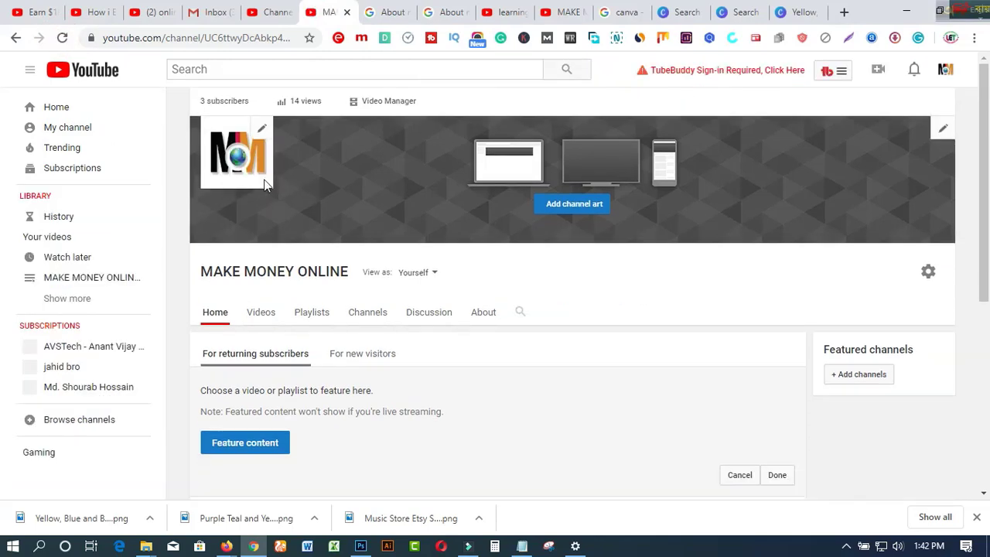
Step: Start adding channel art and open the file chooser to select a photo from the computer
{"action": "left_click", "coordinate": [573, 209]}
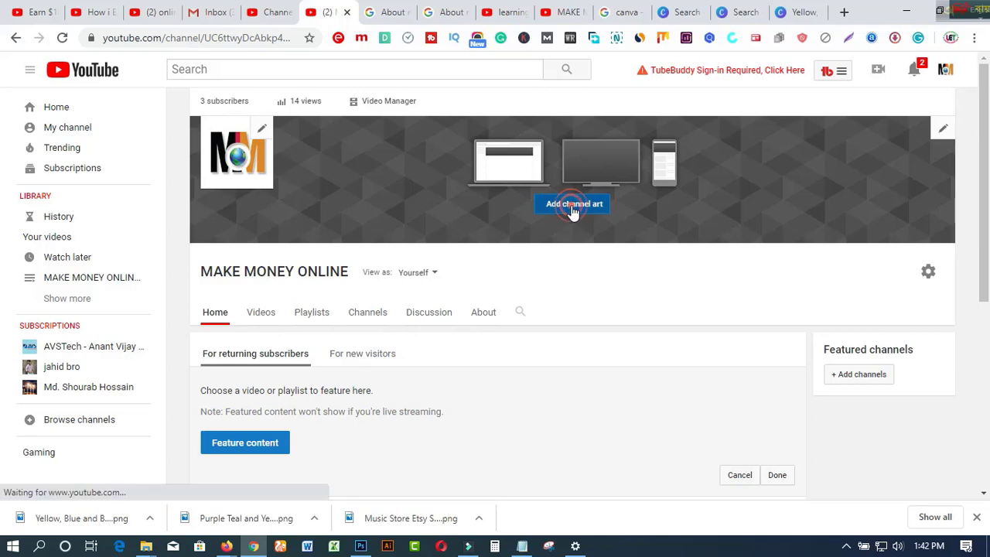
{"action": "left_click", "coordinate": [448, 318]}
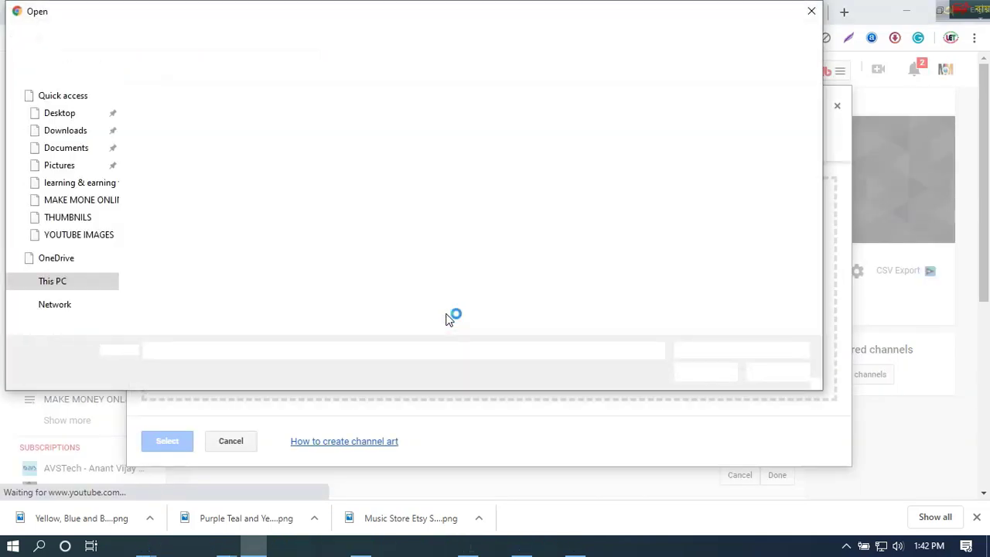